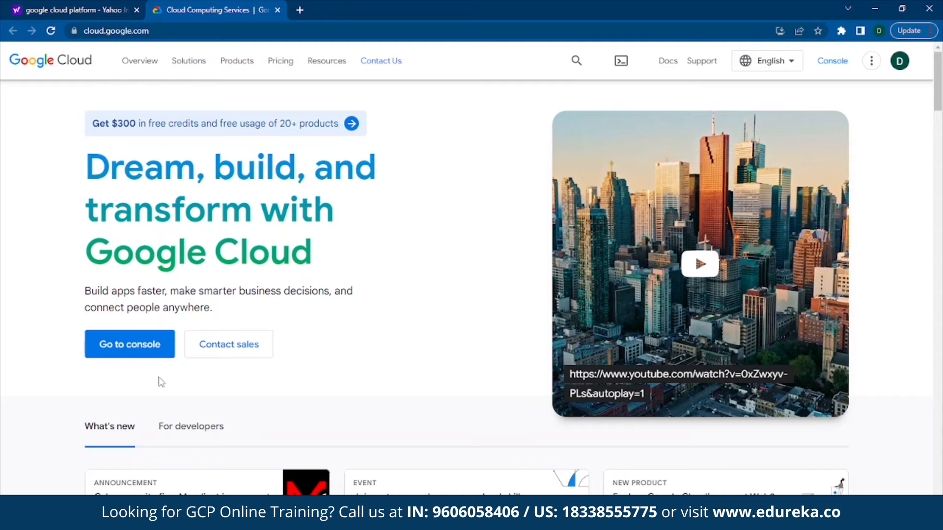
Open the Google Cloud console from the home page and go to the BigQuery SQL workspace
left_click(136, 353)
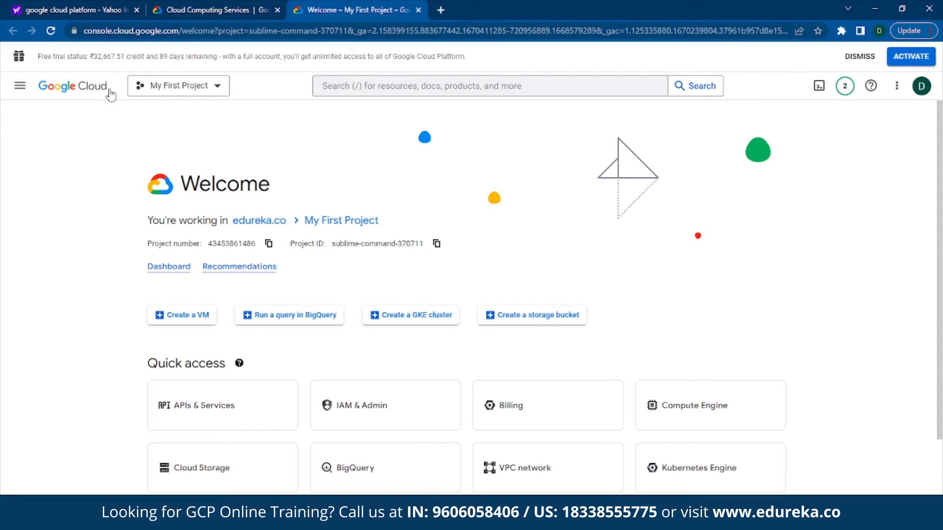
left_click(19, 85)
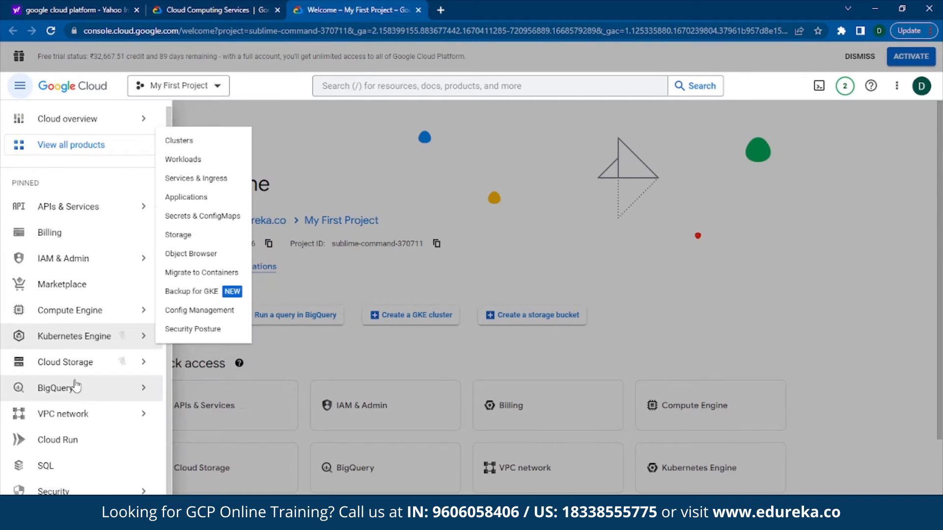
mouse_move(93, 393)
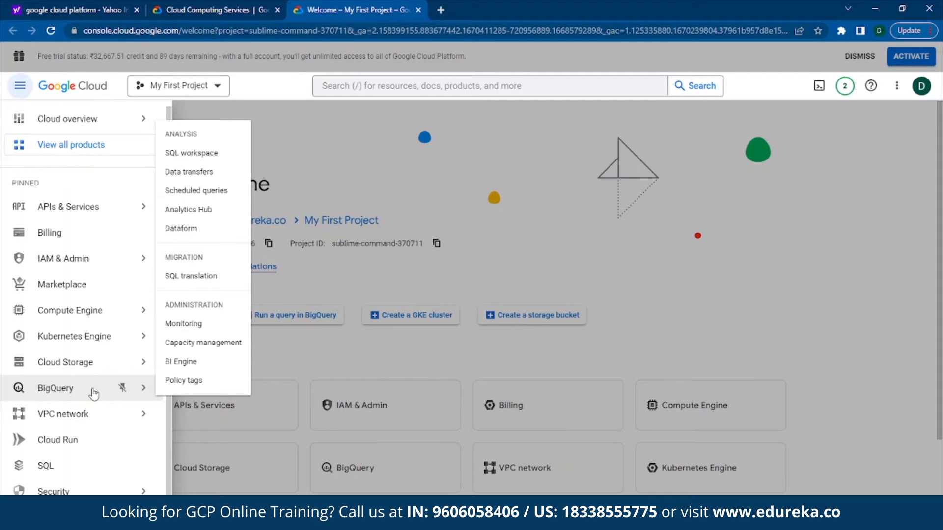
left_click(55, 388)
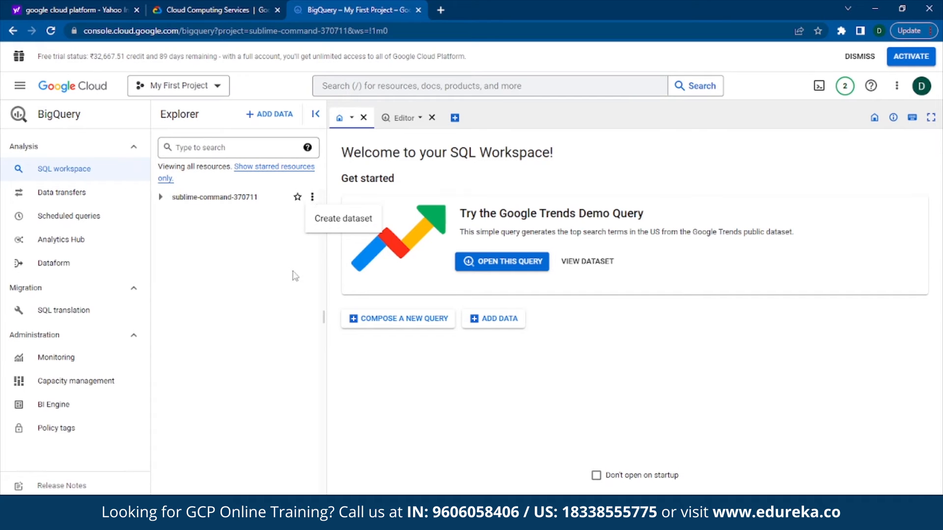
Create a dataset with the ID data_demo in the current project
left_click(311, 198)
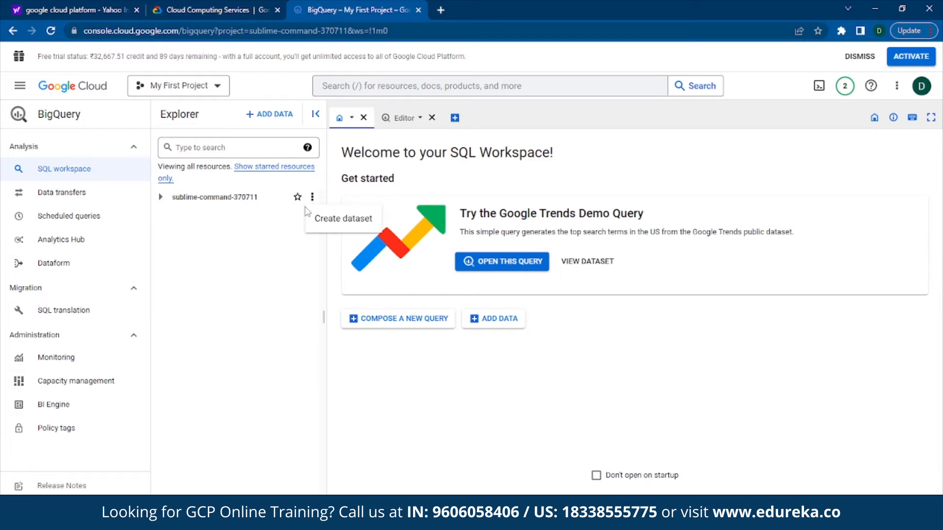
left_click(327, 221)
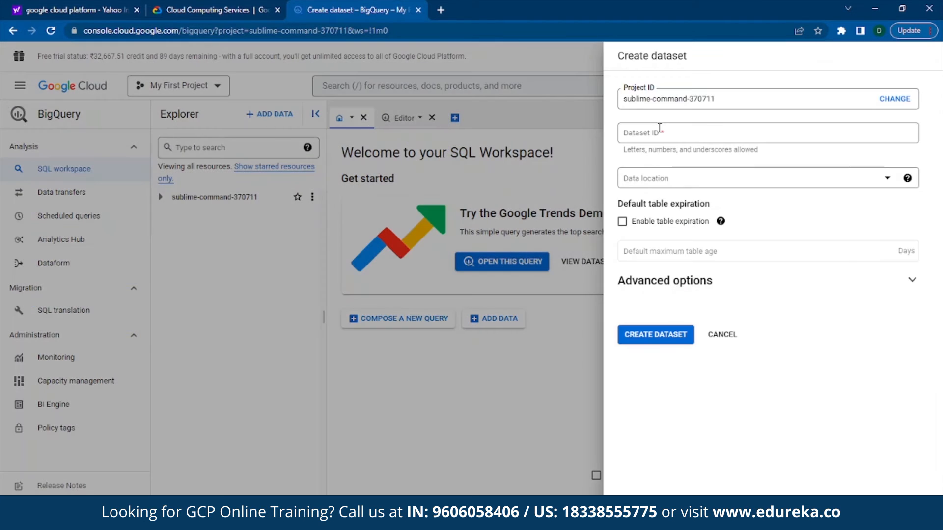
left_click(677, 133)
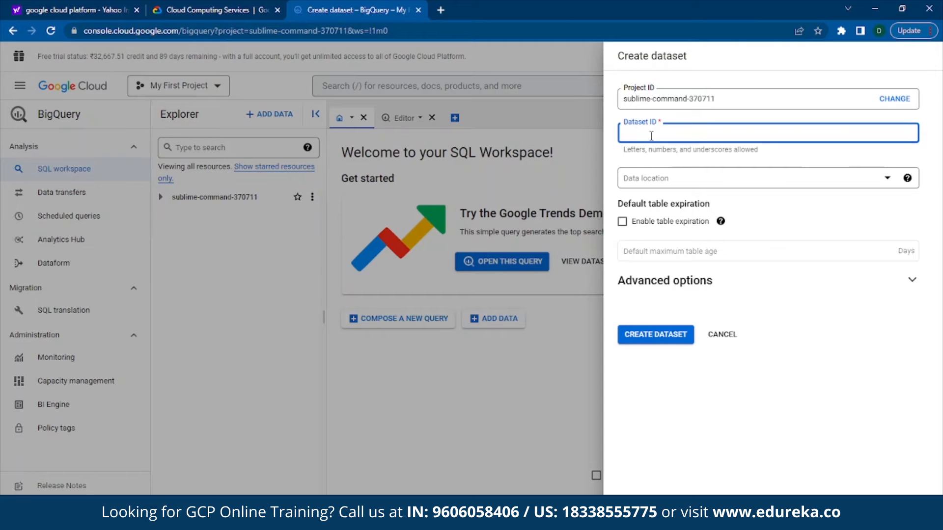
type("data_demo")
left_click(658, 338)
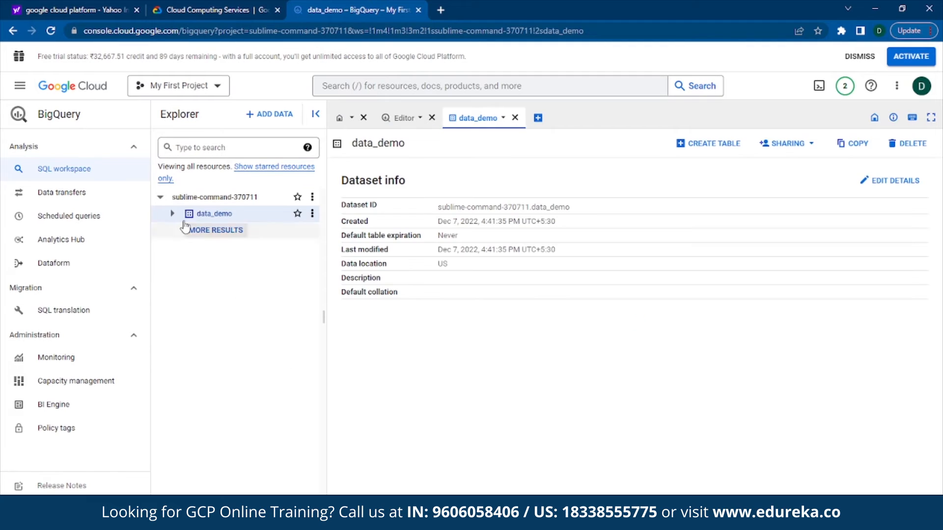
Create an empty native table named demo_tb_bq in the data_demo dataset
left_click(173, 215)
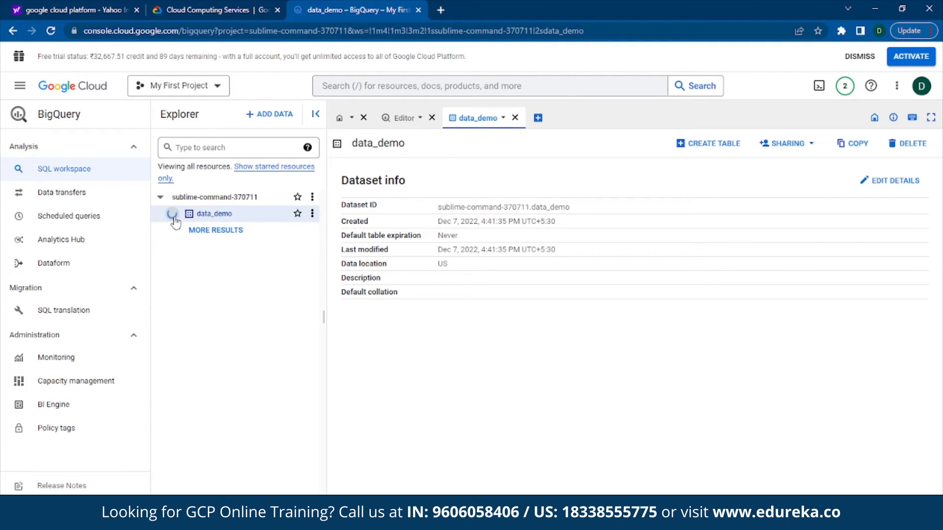
left_click(313, 214)
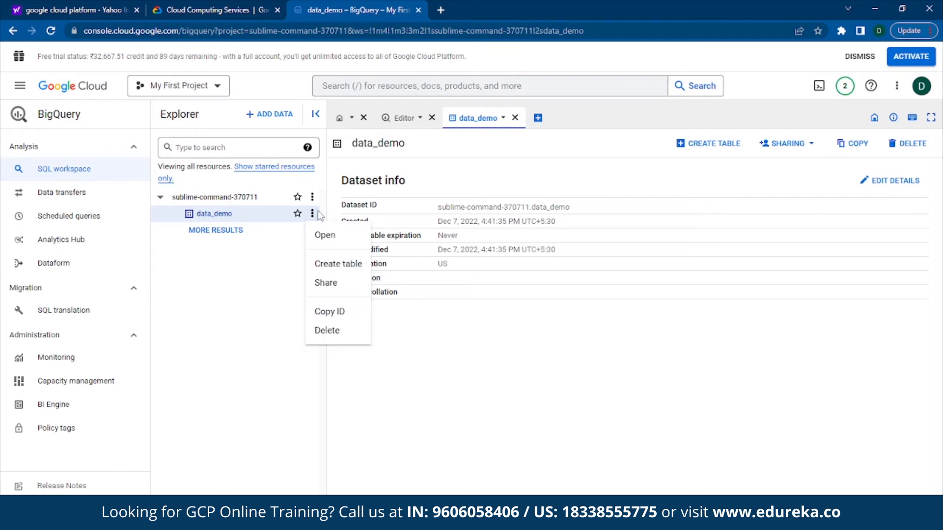
left_click(323, 268)
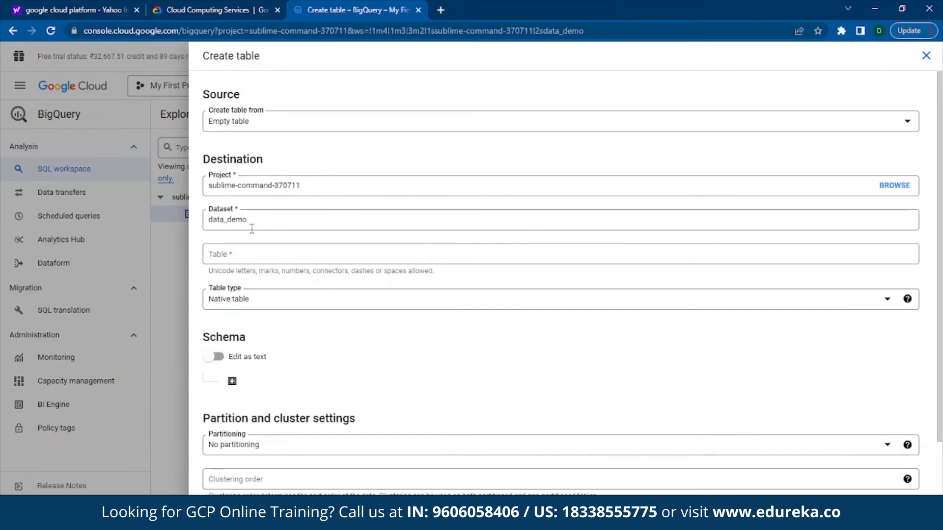
left_click(262, 254)
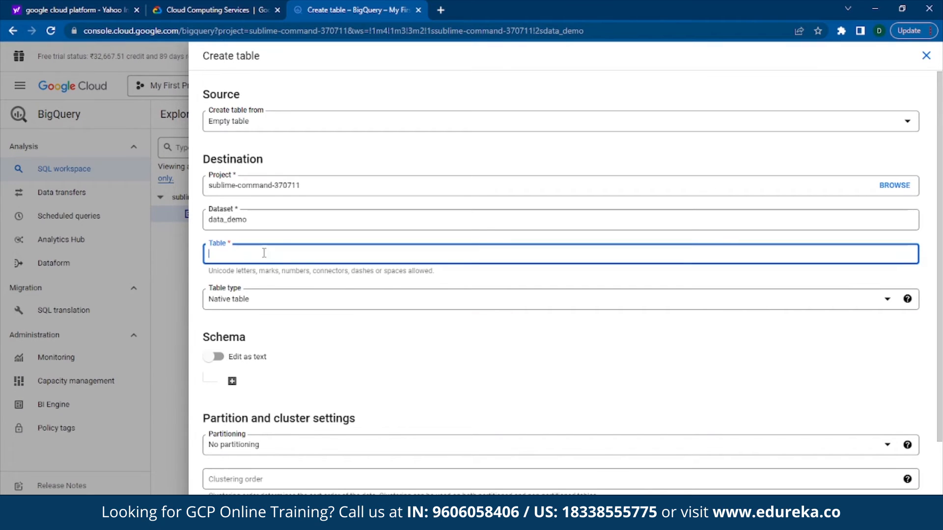
type("demo_tb")
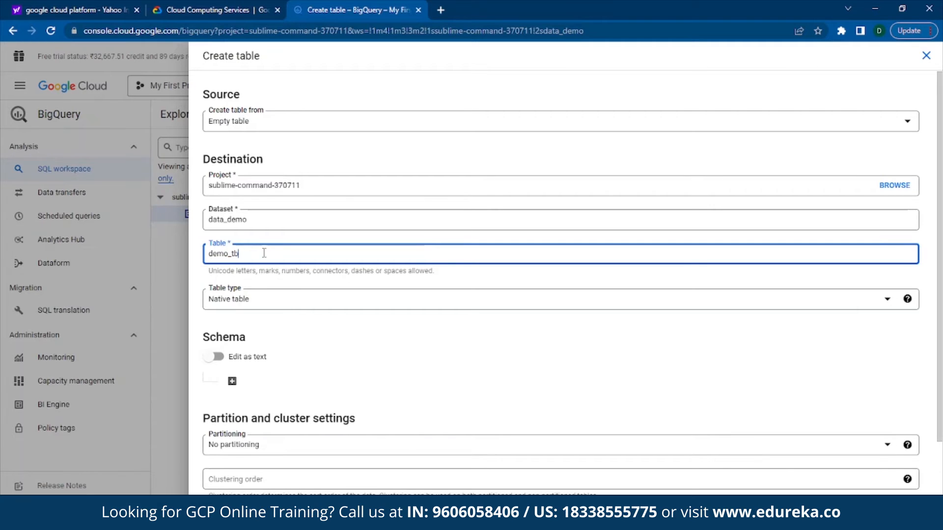
type("_")
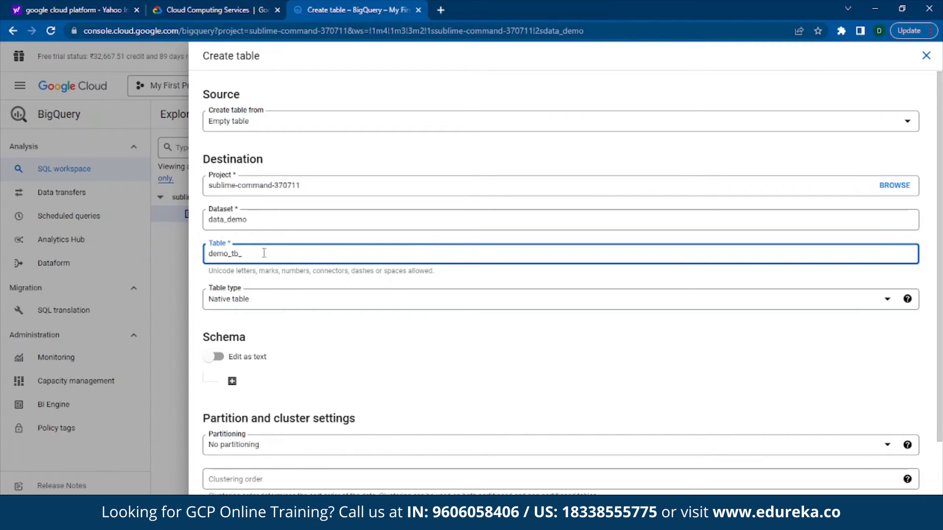
type("bq")
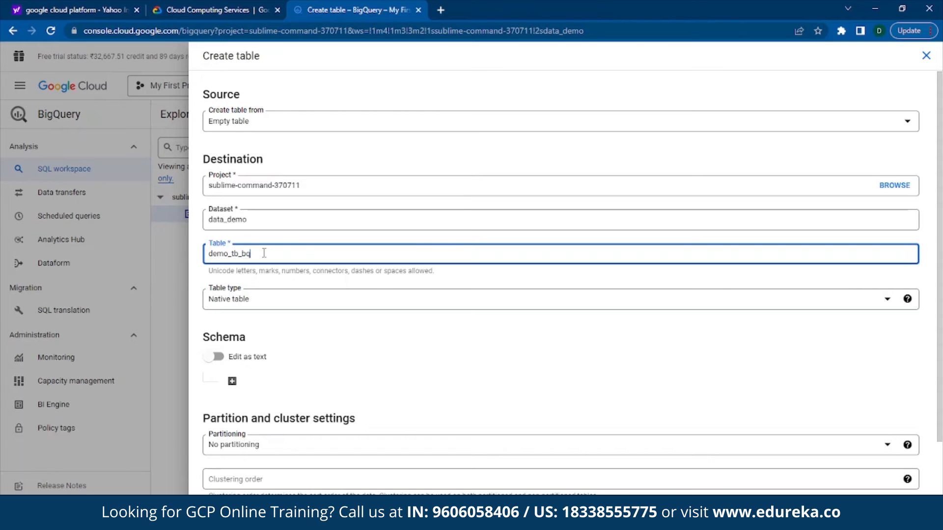
left_click(282, 379)
scroll(285, 386, "down", 1)
left_click(236, 509)
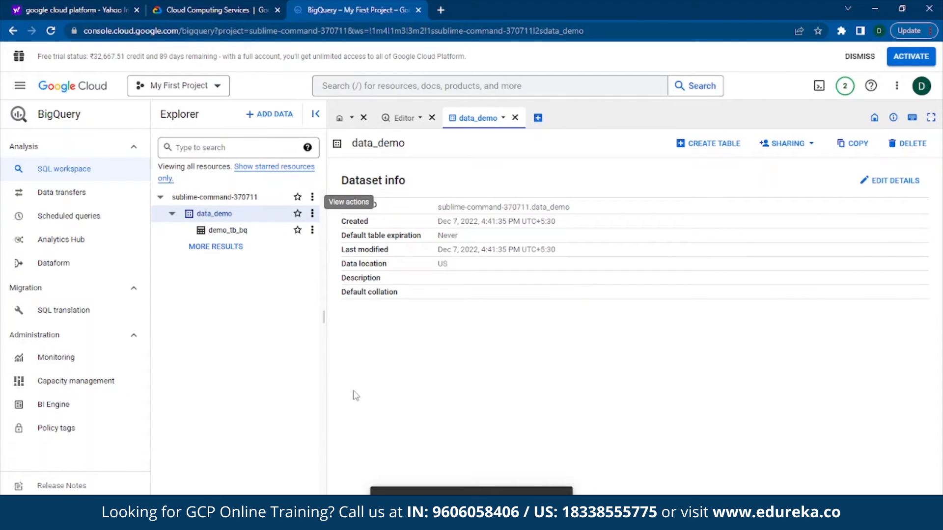
Open the demo_tb_bq table in the data_demo dataset to view its schema
left_click(255, 231)
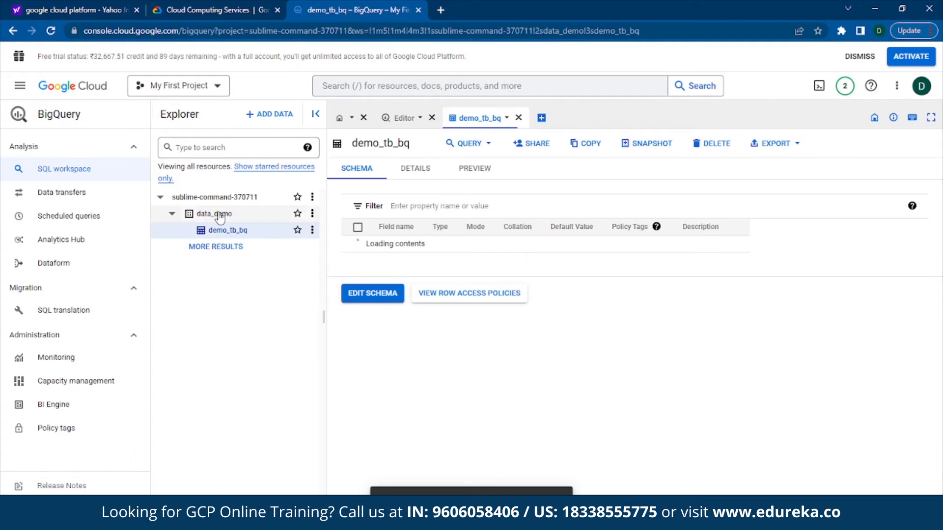
left_click(219, 214)
left_click(235, 231)
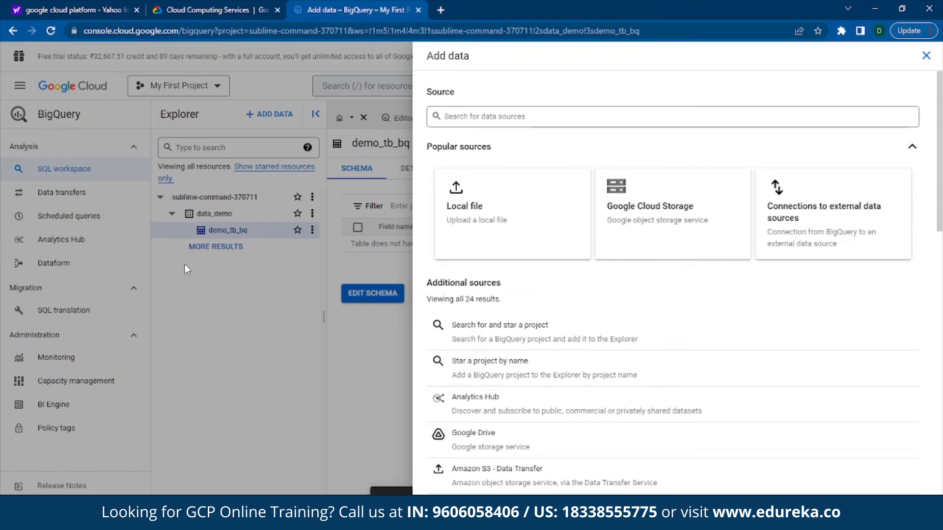
Choose Public Datasets from the additional sources for adding data
scroll(517, 157, "down", 1)
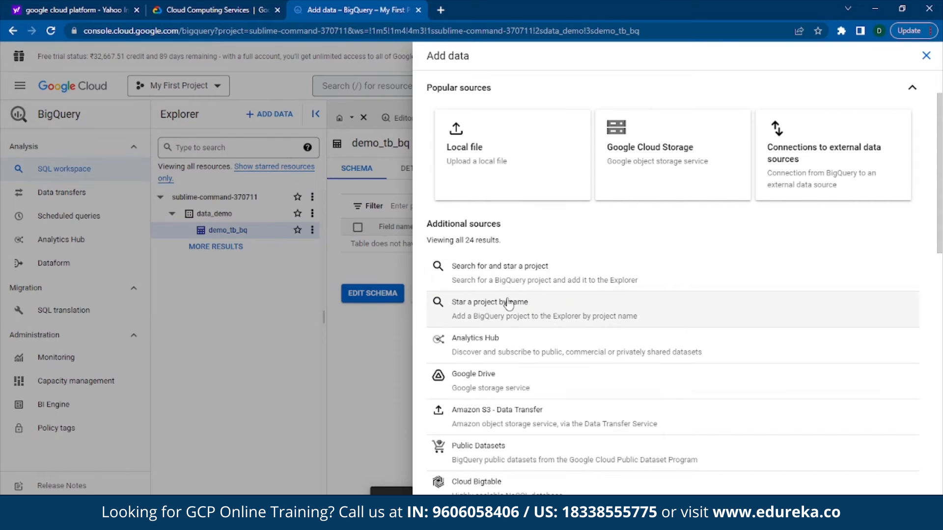
scroll(511, 305, "down", 1)
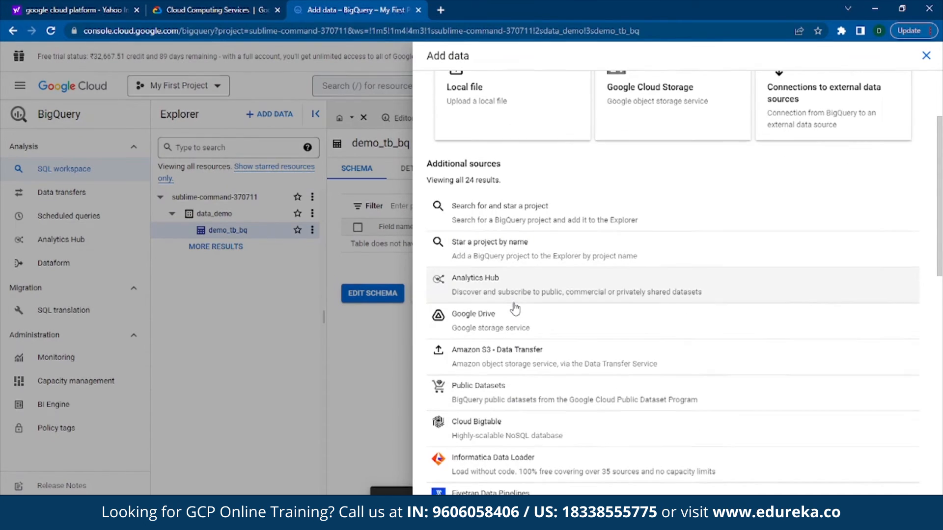
scroll(515, 309, "down", 1)
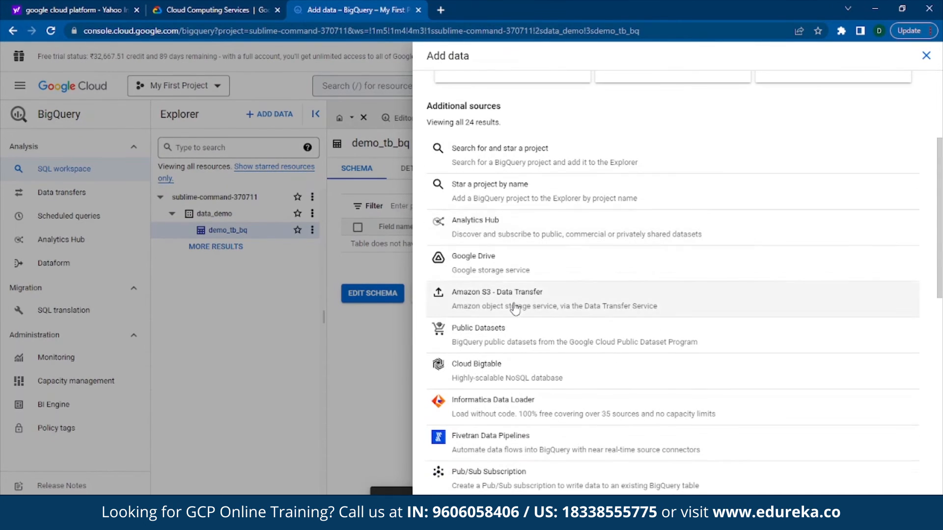
left_click(514, 339)
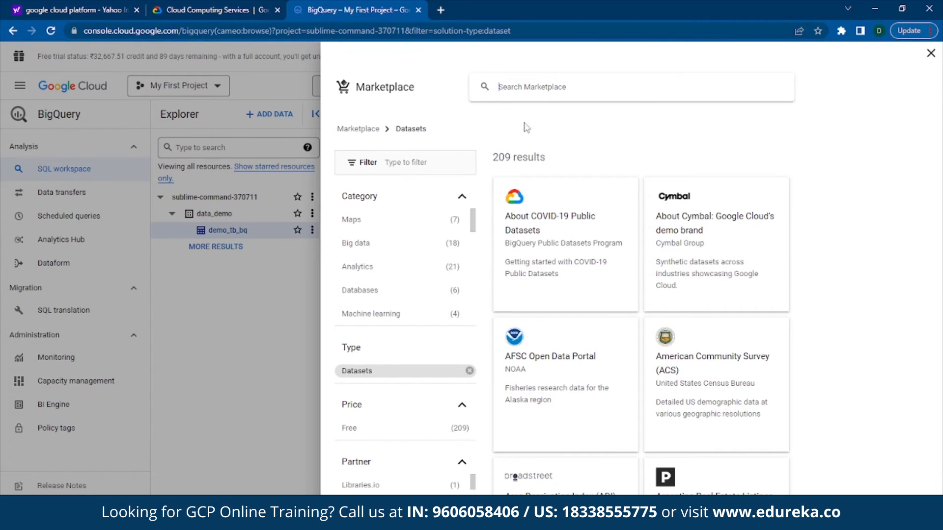
Search the Marketplace datasets for "stack overflow" and open the Stack Overflow dataset's product details
type("stack")
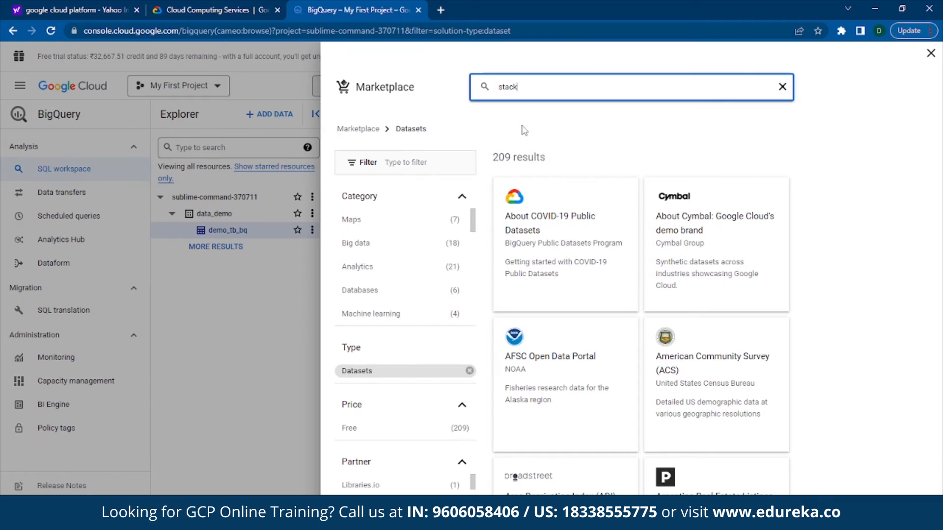
type(" o")
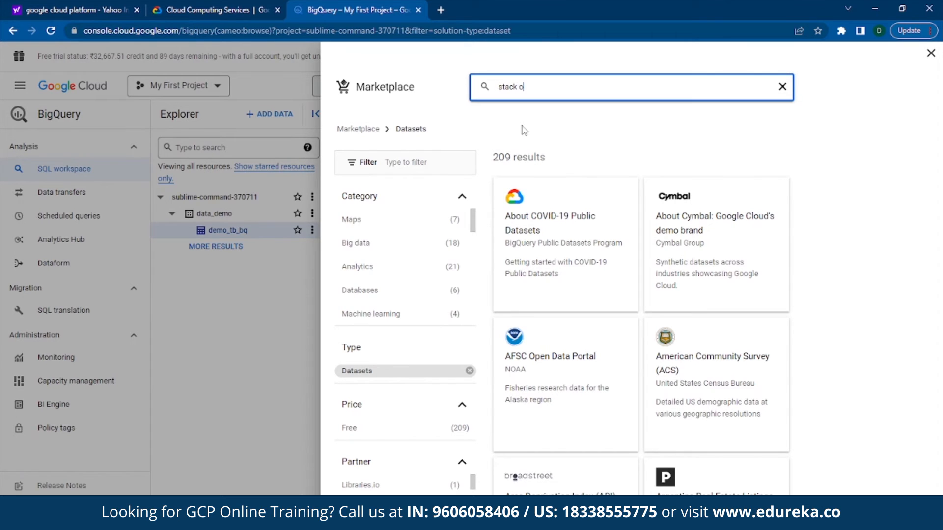
type("verflow")
key("Return")
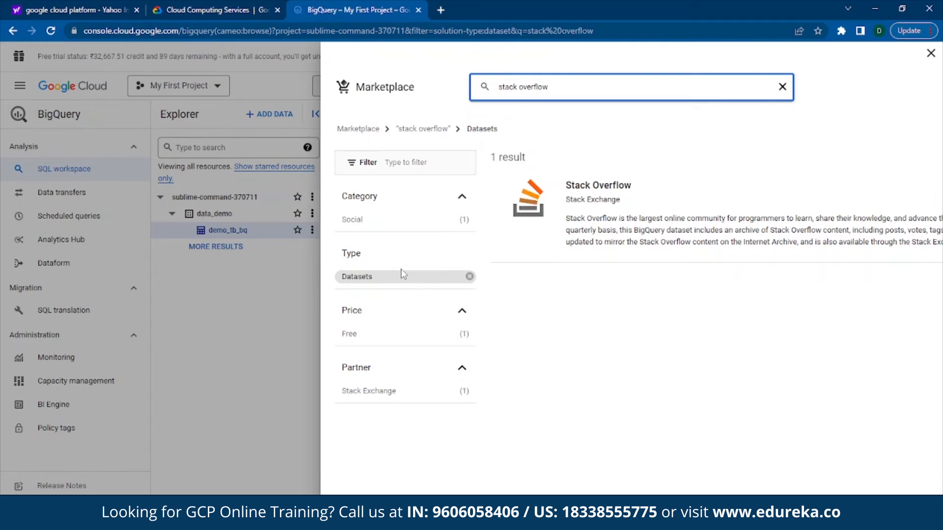
left_click(624, 249)
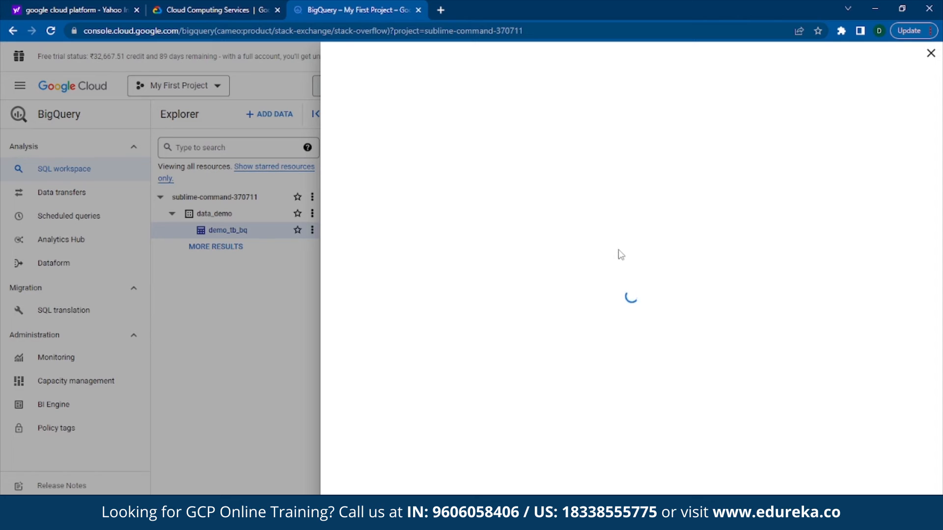
Review the overview and the sample SQL queries in the Stack Overflow dataset's product details
scroll(563, 279, "down", 3)
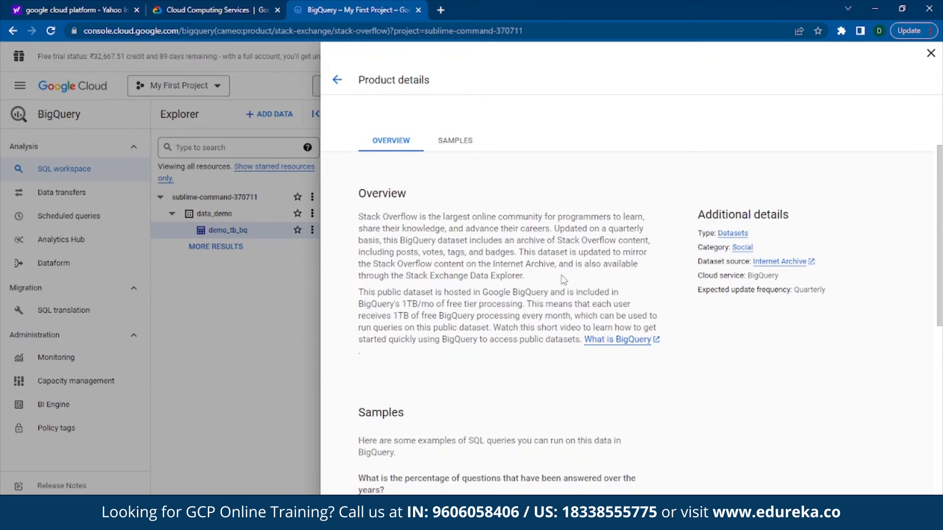
scroll(563, 279, "down", 2)
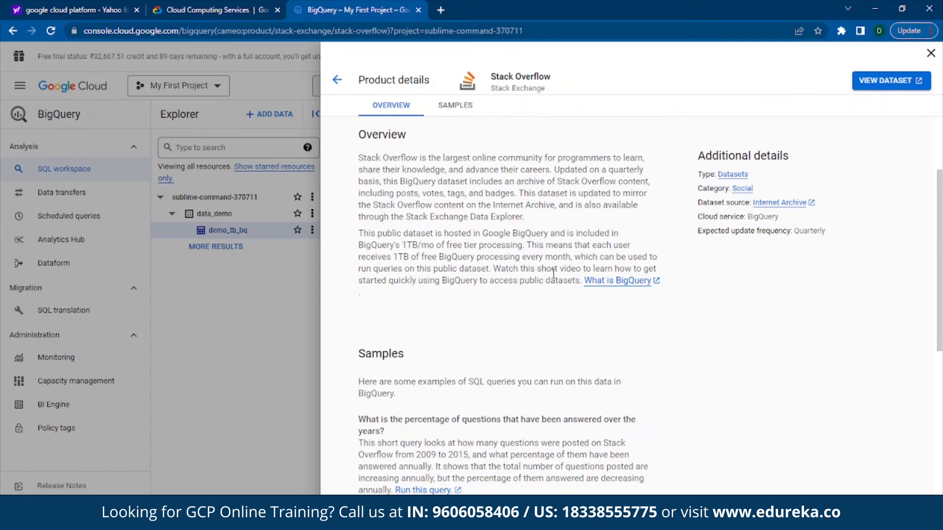
scroll(426, 386, "down", 3)
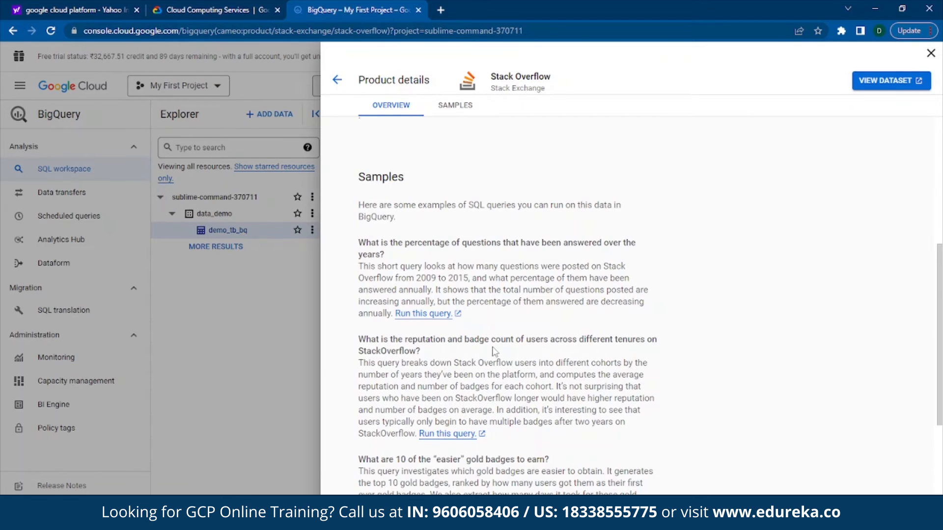
scroll(493, 351, "down", 2)
scroll(493, 351, "up", 2)
scroll(454, 339, "down", 1)
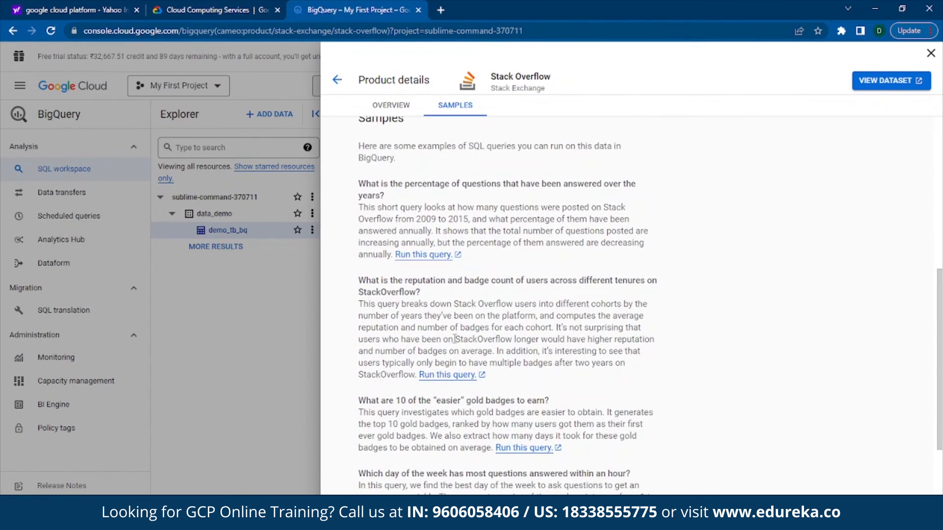
scroll(454, 339, "down", 1)
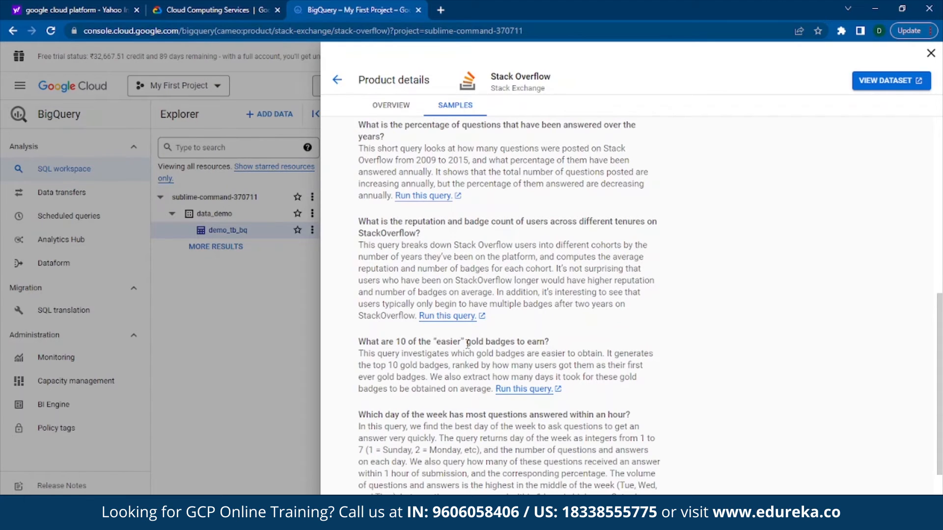
scroll(468, 343, "up", 10)
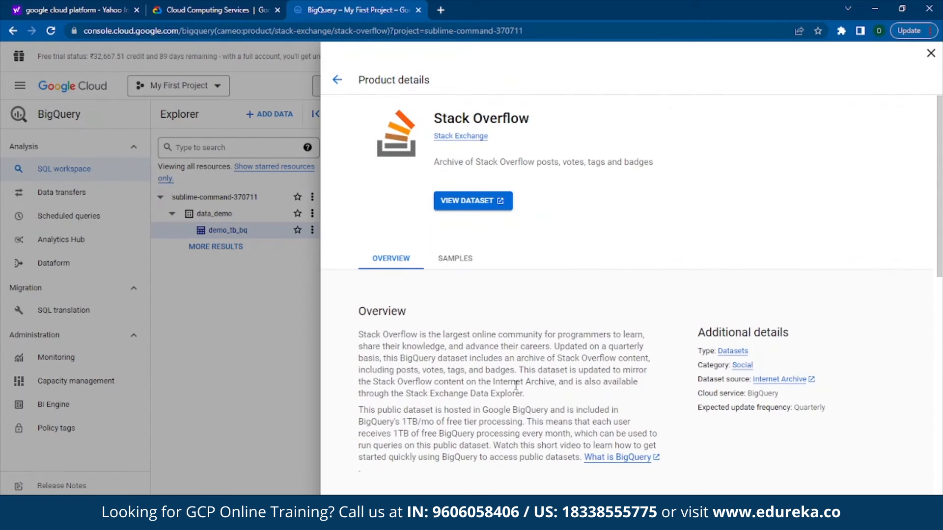
View the Stack Overflow dataset in BigQuery, and expand the project's resources to select the data_demo dataset
left_click(466, 202)
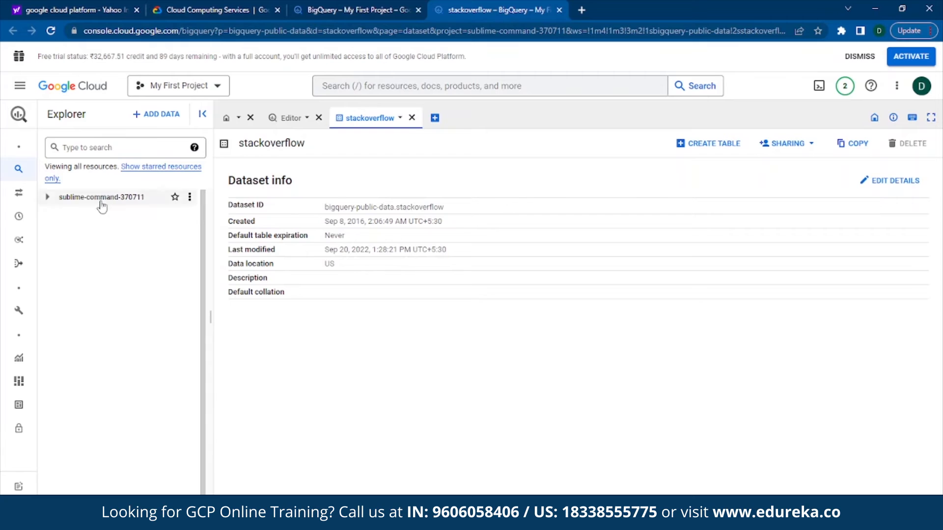
left_click(48, 199)
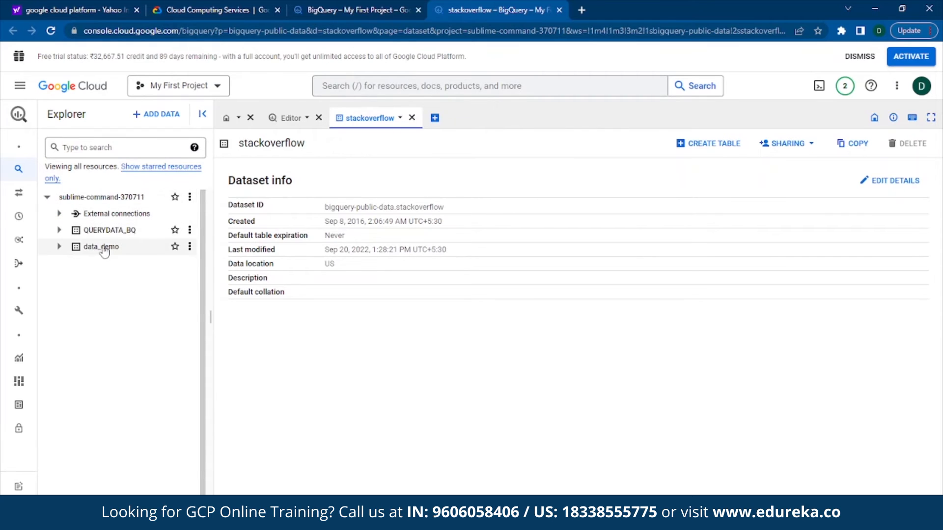
left_click(132, 254)
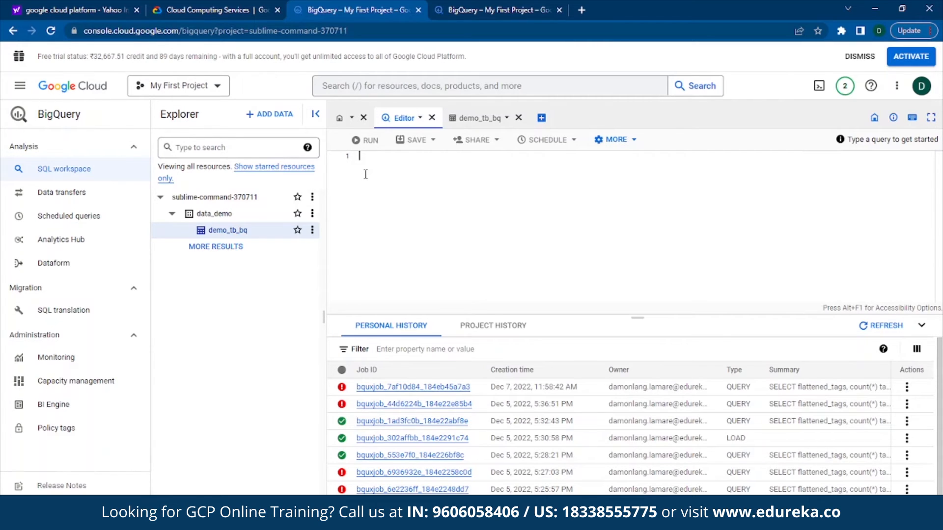
Start a query in the editor with "SELECT flattened_tags, count from" on the first line
left_click(365, 174)
type("Se")
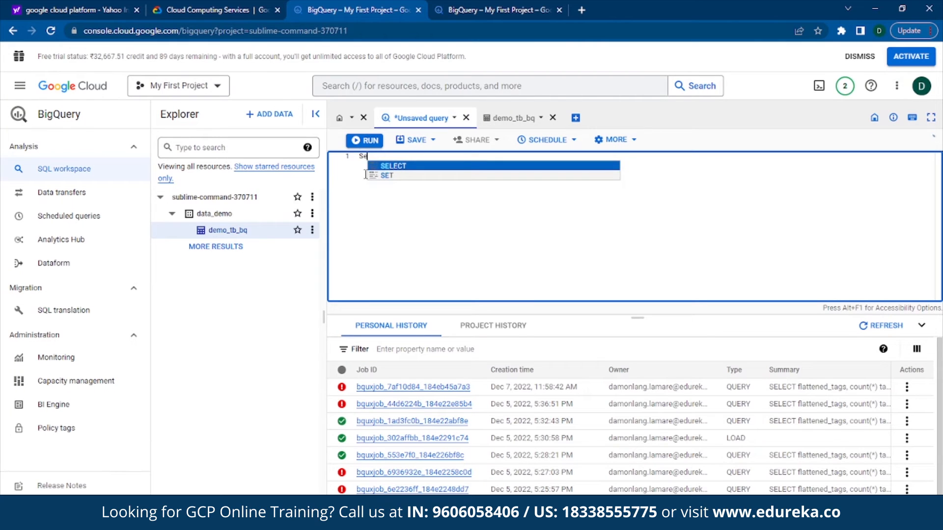
key("Return")
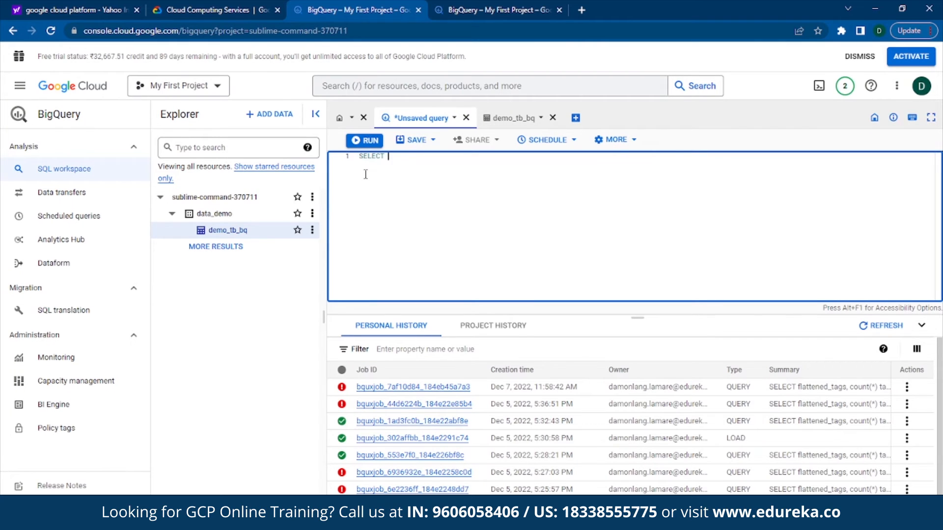
type("flattened")
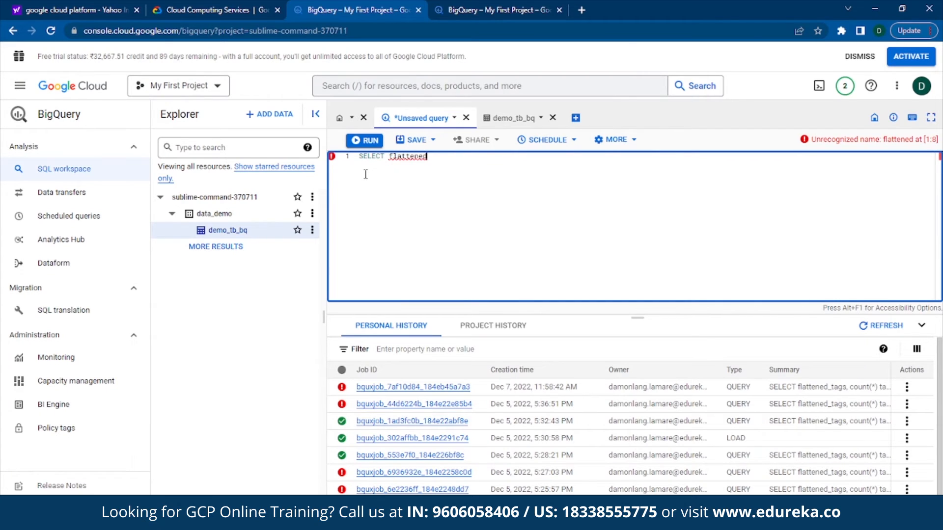
type("_tags")
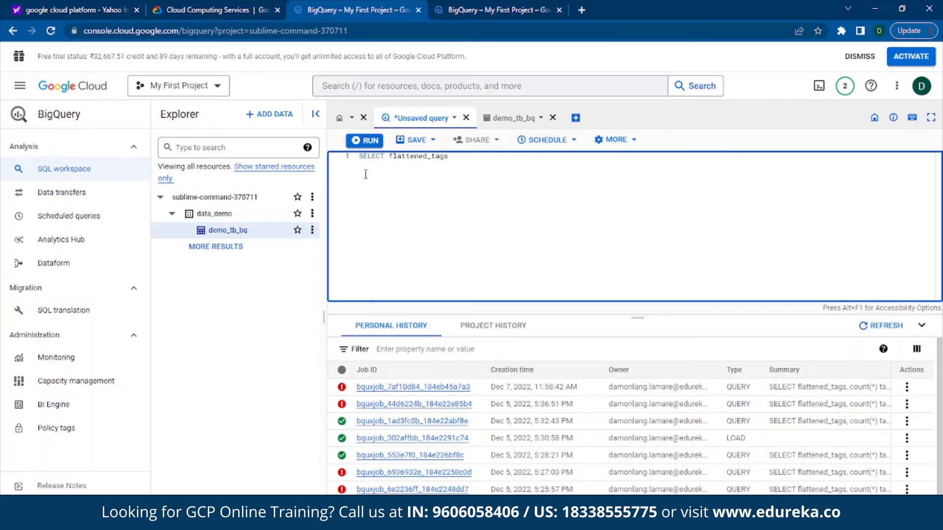
key("BackSpace")
type(", count")
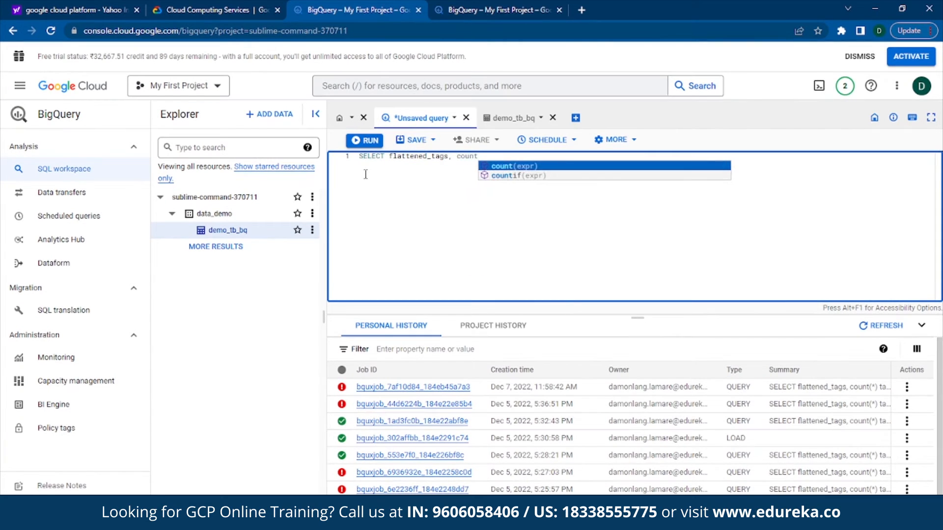
key("Return")
key("BackSpace")
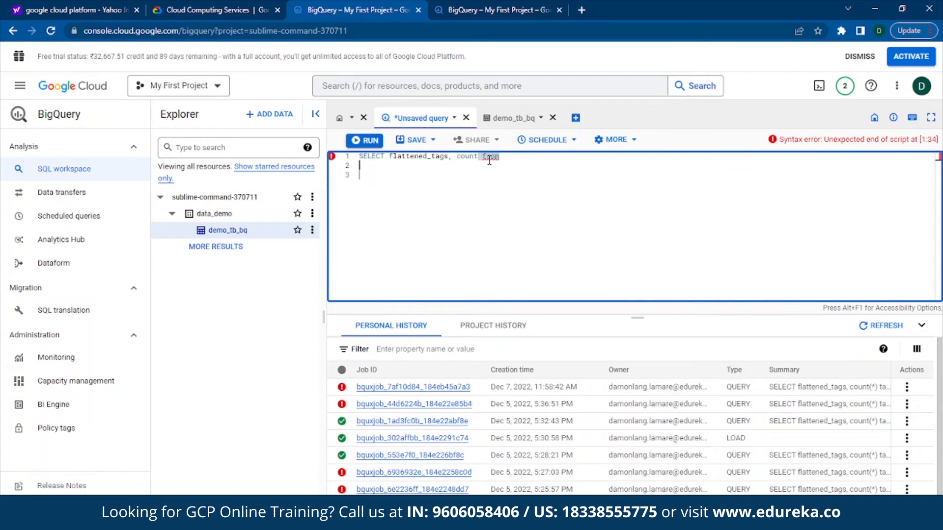
type("(select")
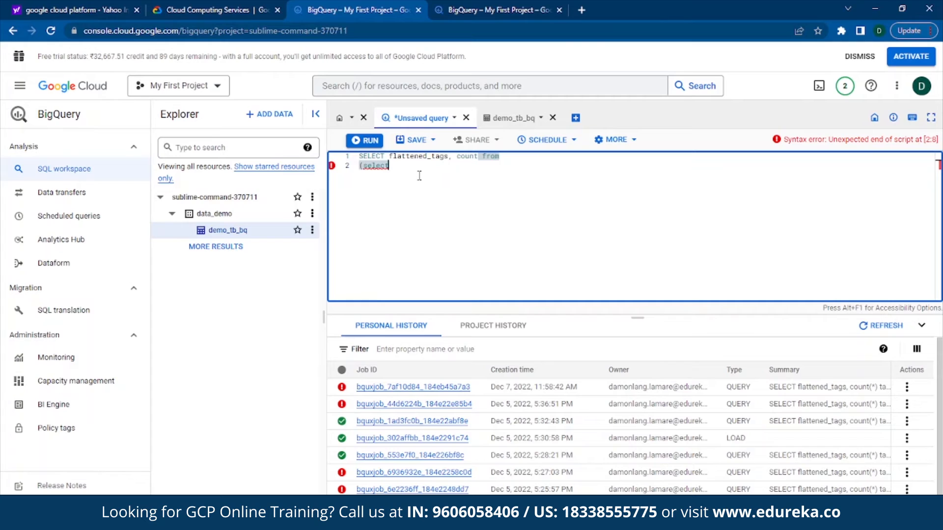
key("BackSpace")
key("BackSpace")
key("BackSpace")
key("BackSpace")
key("BackSpace")
key("BackSpace")
key("BackSpace")
Begin the query's second line with SELECT and the autocompleted split function
type("SELECT ")
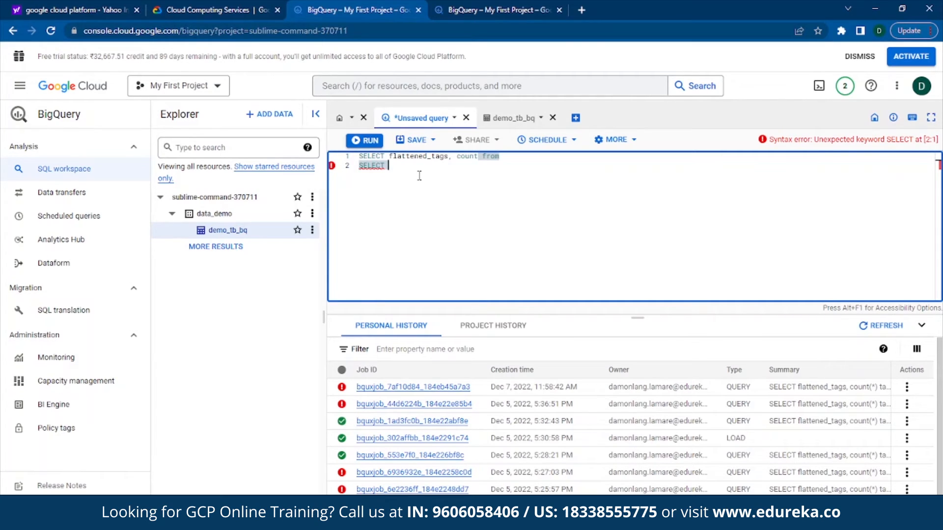
type("spl")
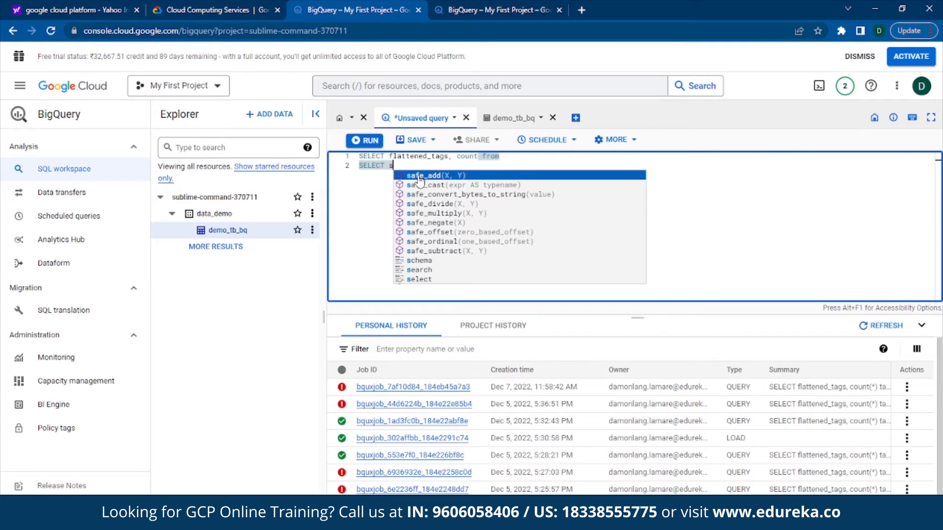
left_click(419, 178)
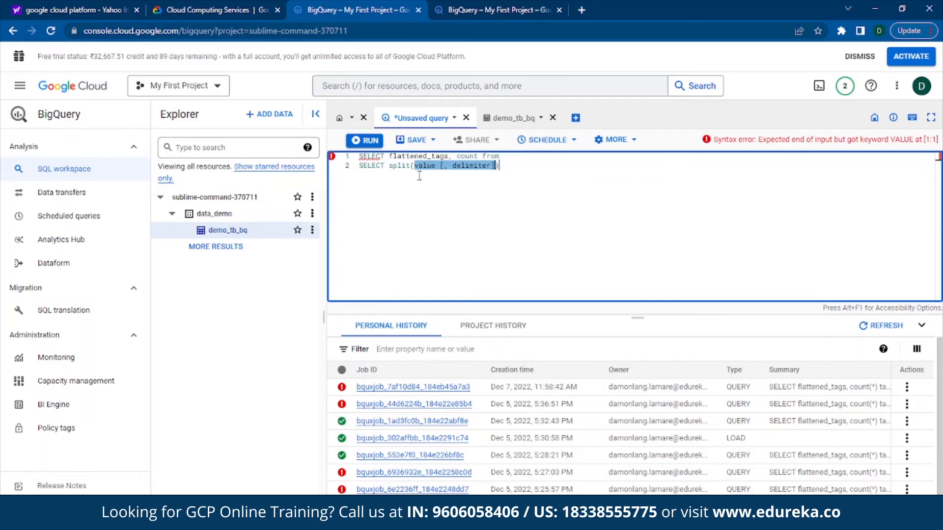
key("Left")
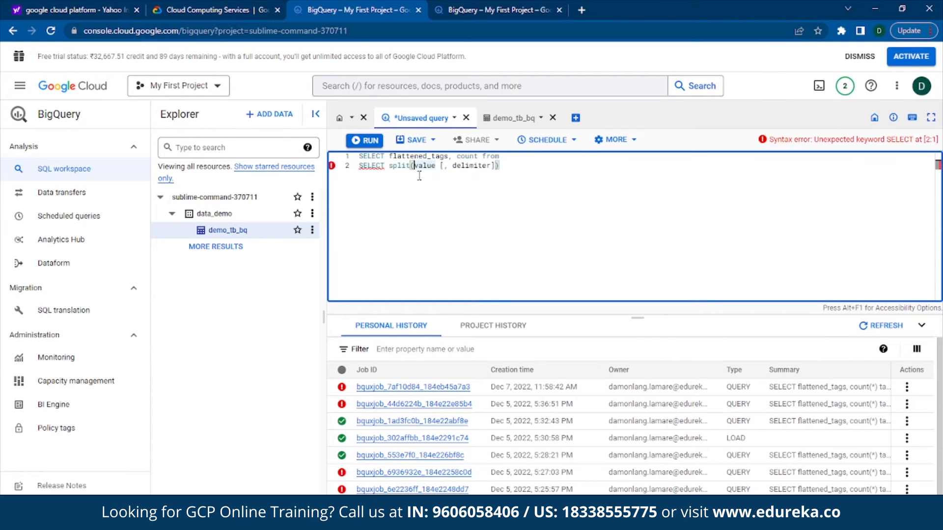
Replace the split function's placeholder arguments so the second line reads "SELECT split(tags, |, tags From"
key("Delete")
key("Delete")
key("Delete")
key("Delete")
key("Delete")
type("tags,")
key("Right")
key("Right")
key("Right")
key("Right")
key("Delete")
key("Delete")
key("Delete")
key("Delete")
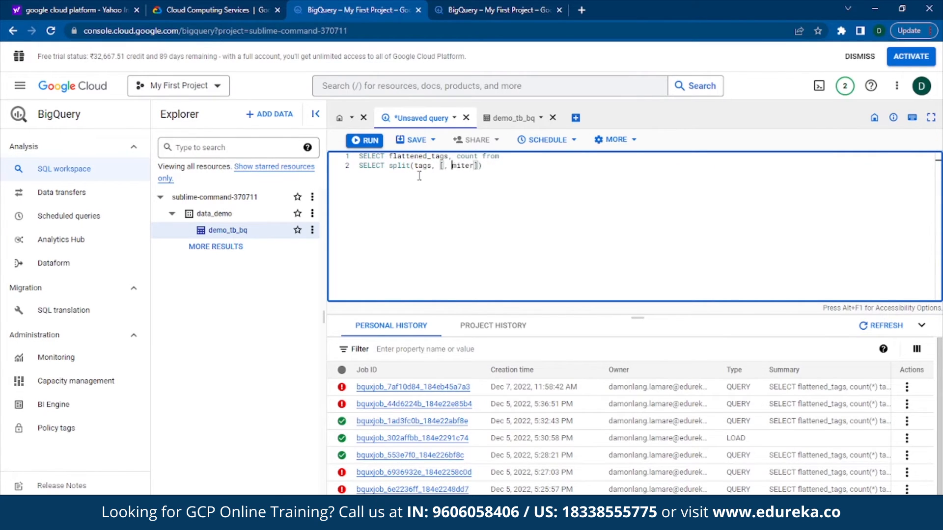
key("Delete")
key("Delete")
key("Delete")
key("Delete")
key("Delete")
type("tags")
key("Delete")
key("Delete")
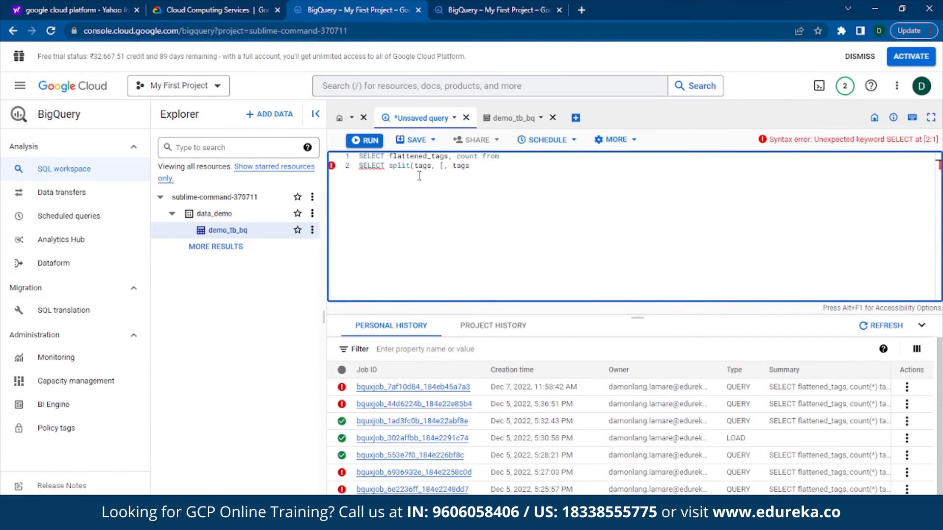
type("From")
Change the end of the query's first line to "count (*) tag_count", replacing the from keyword
key("Left")
key("Left")
key("Left")
key("Left")
key("Left")
key("Left")
key("Left")
key("Left")
key("Left")
key("Left")
key("Left")
key("Left")
left_click(480, 156)
type("(")
type("*")
type(" t")
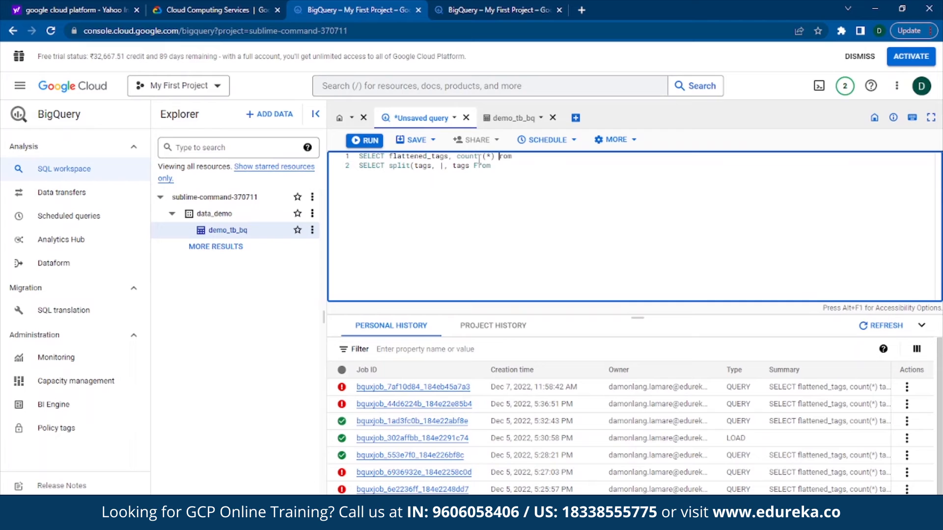
type("ag_count  bi")
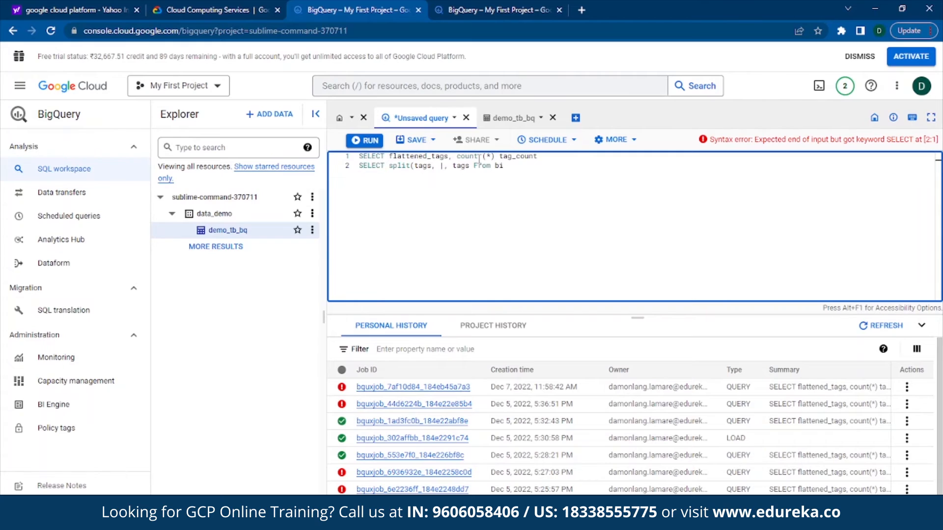
Set the source table to bigquery-public-data.stackoverflow.posts_questions and add the filter "where EXTRACT (YEAR from creation_date) >=2022"
type("gquery-public-data.stackov")
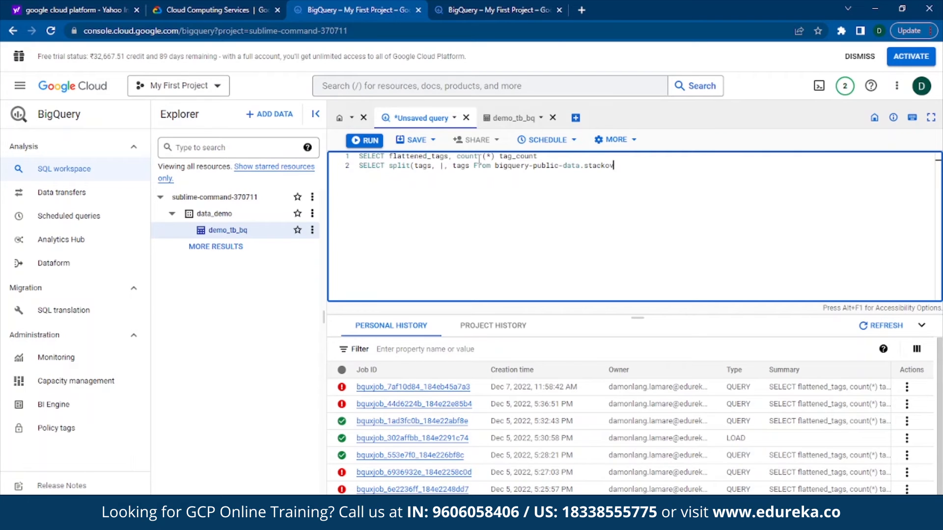
type("erflow.posts_questions")
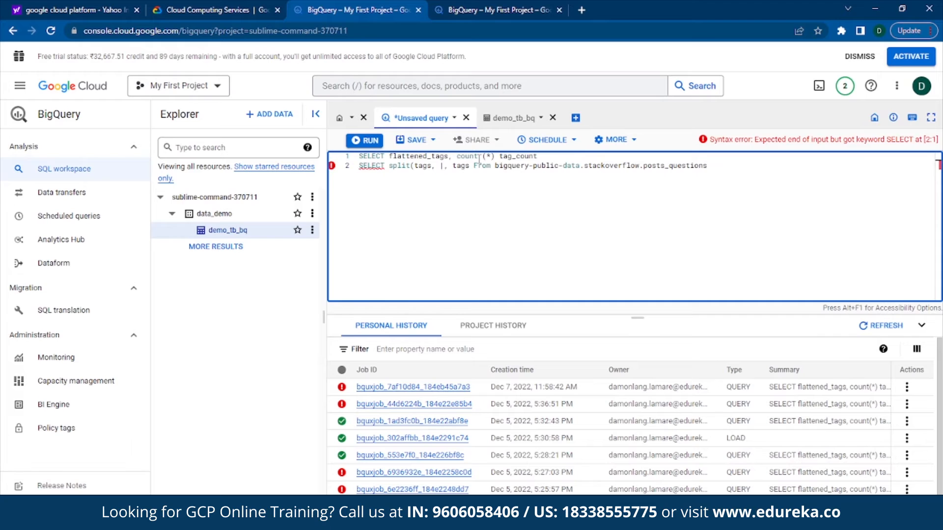
key("Return")
type("where")
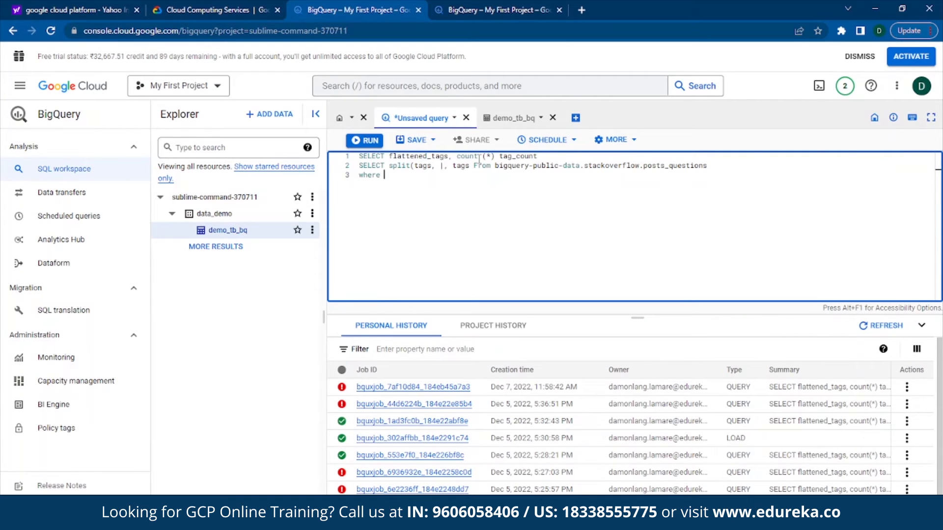
type(" Ez")
type("TRACT")
key("Return")
key("BackSpace")
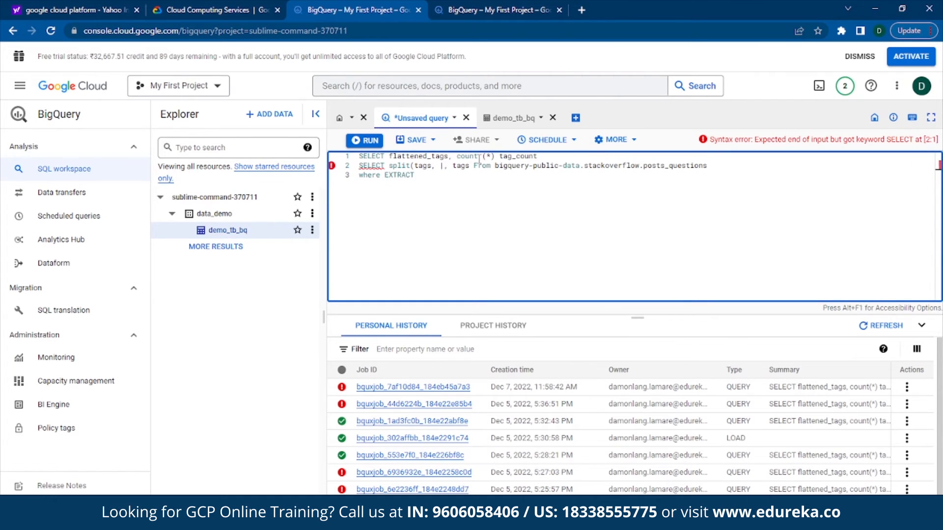
type("(YEAR from creation_date")
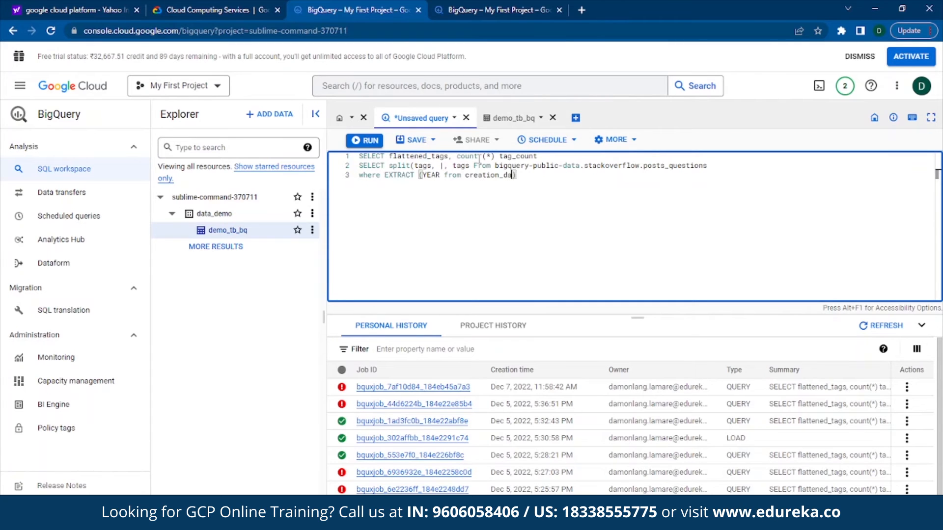
type(") >=2022")
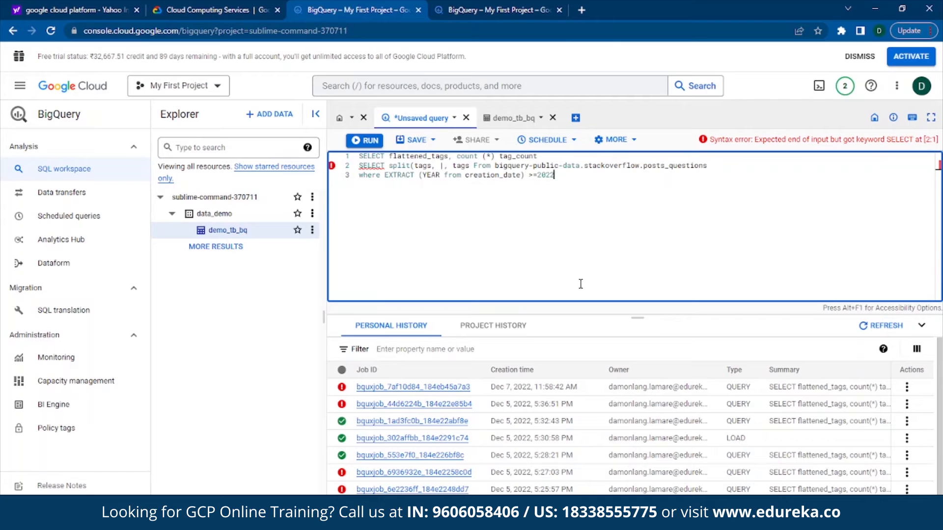
Add the line "cross join unnest (tags) flattened_tags" below the year filter
key("Return")
type("cross jo")
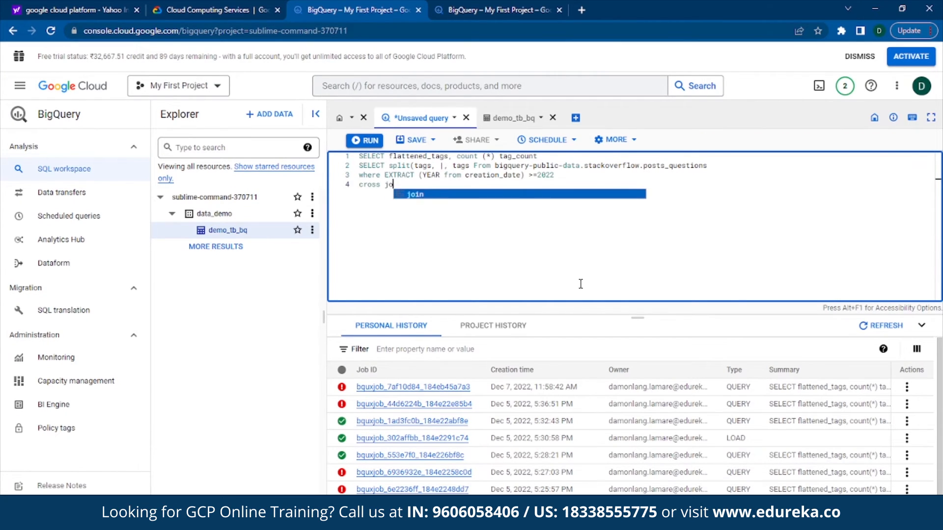
type("in unn")
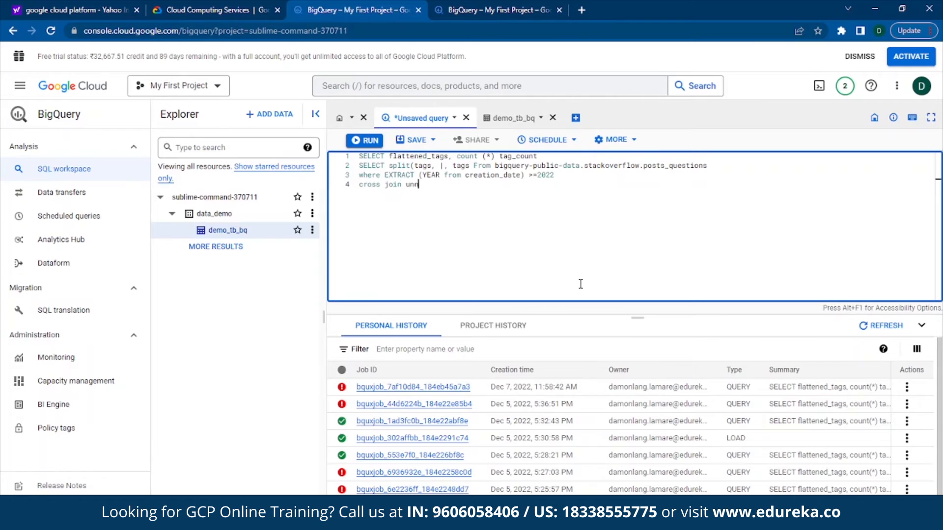
type("est")
type(" ()")
type("tags")
type(") flattened")
type("_tags")
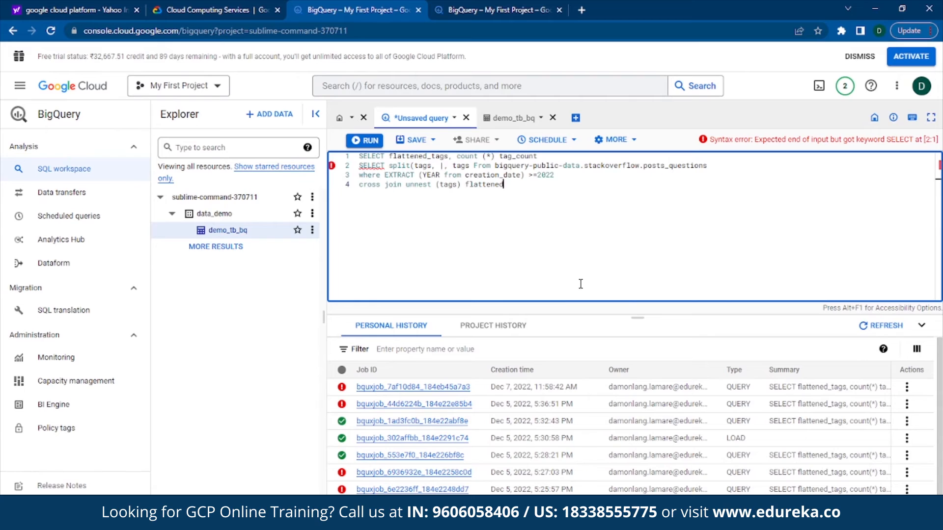
Add the lines "group by flattened_tags" and "order by flattened_tags" to the query
key("Return")
type("group")
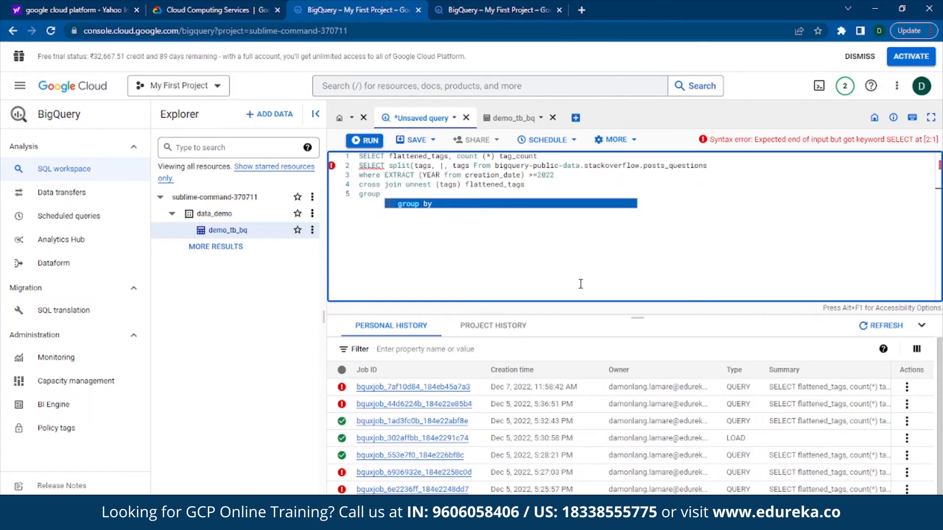
key("Return")
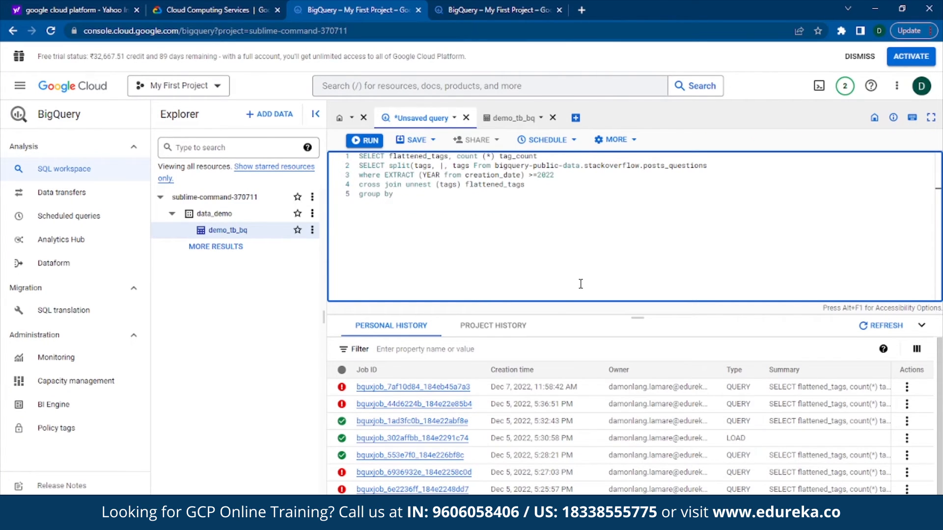
type("flattened_tags")
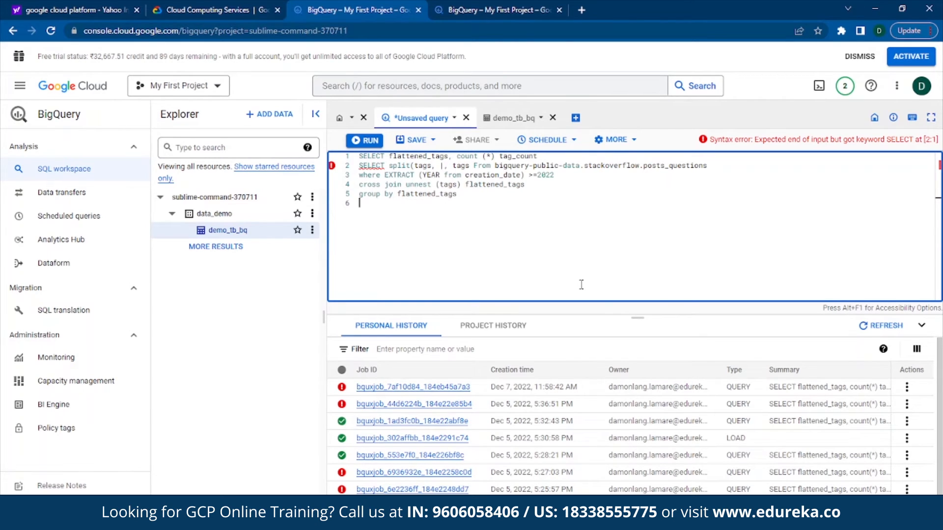
type("order")
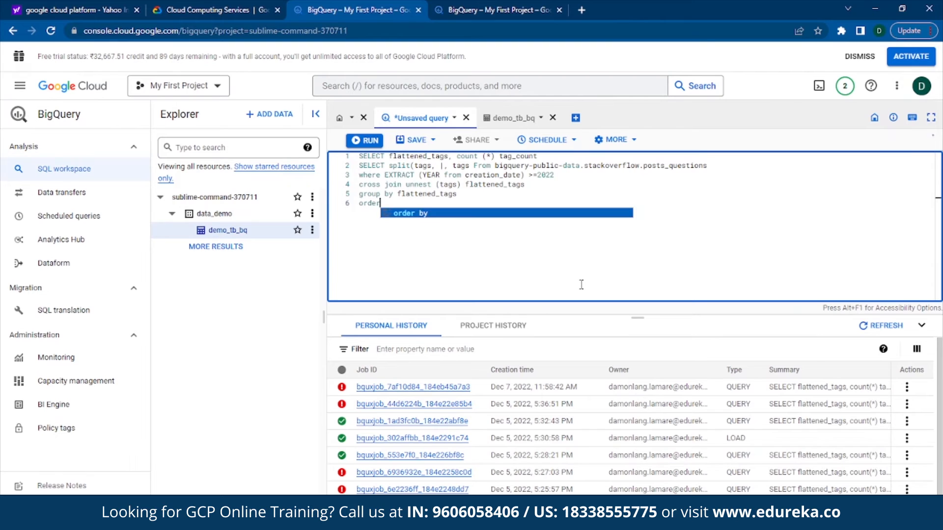
type(" by f")
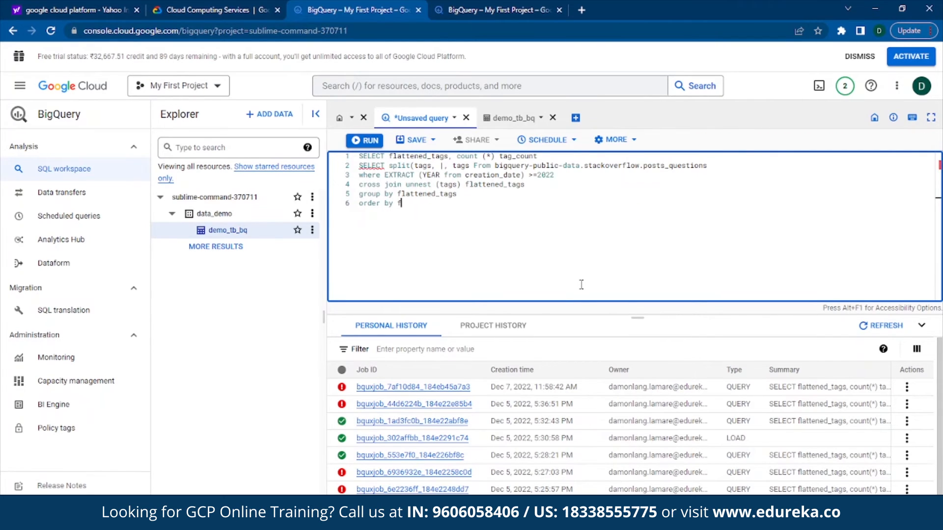
type("1attened_tags")
Finish the query with the lines "order by tag_count desc" and "limit 10"
key("Return")
type("o")
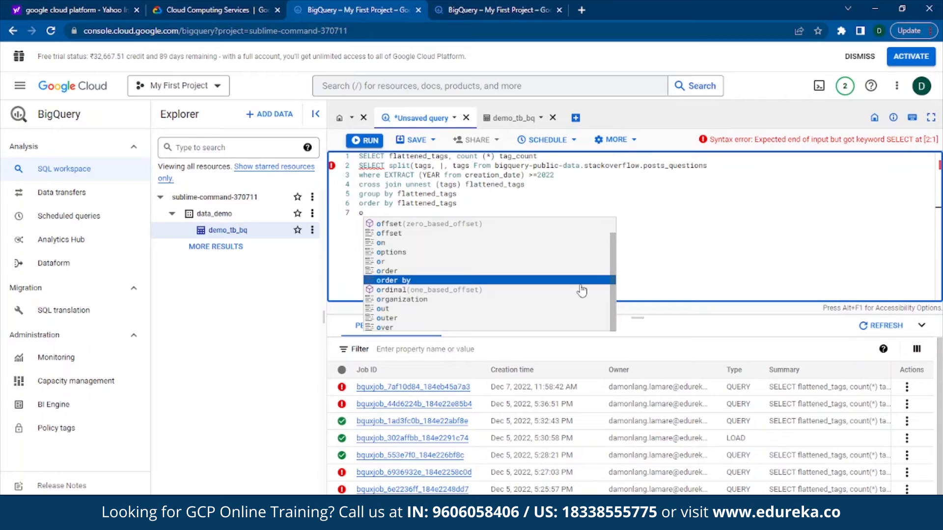
type("rder")
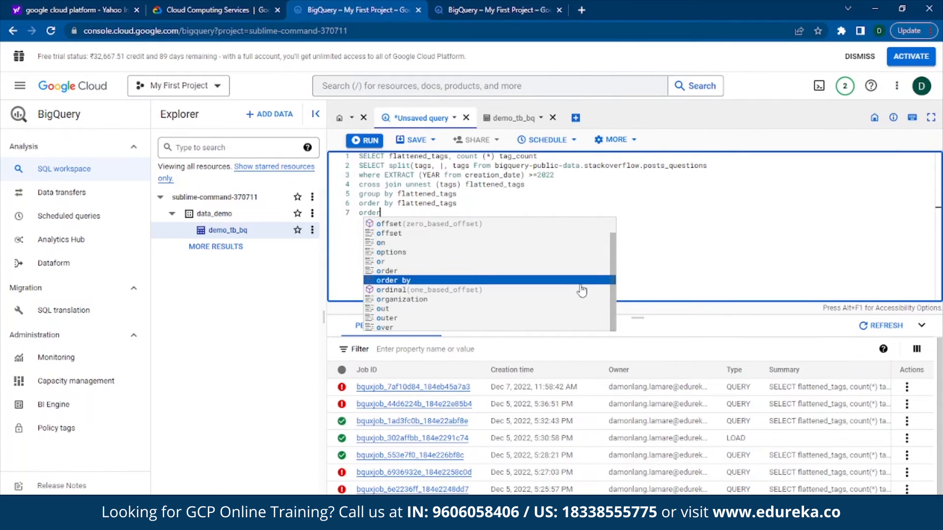
type(" by ta")
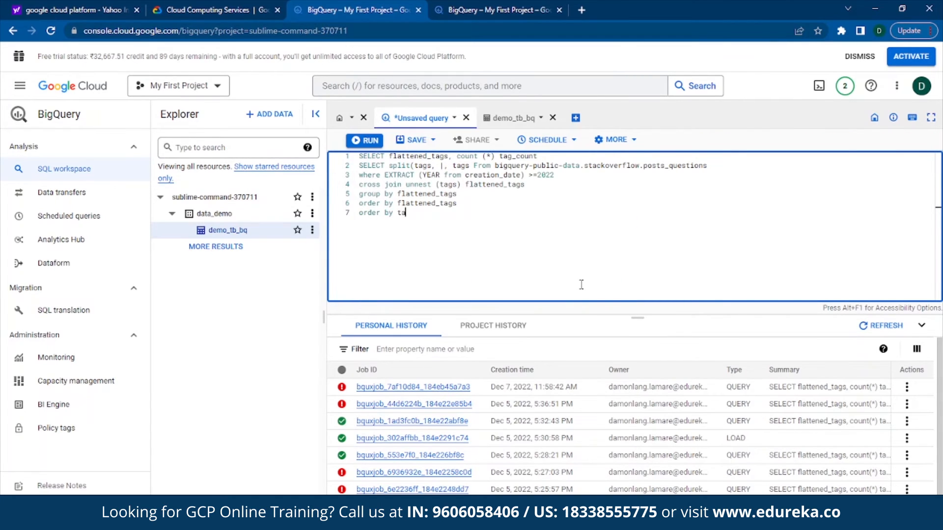
type("g_count desc")
key("Return")
type("limit 10")
Insert an opening parenthesis before the second SELECT and correct the split expression to "split(tags,'|')tags"
left_click(359, 166)
type("(")
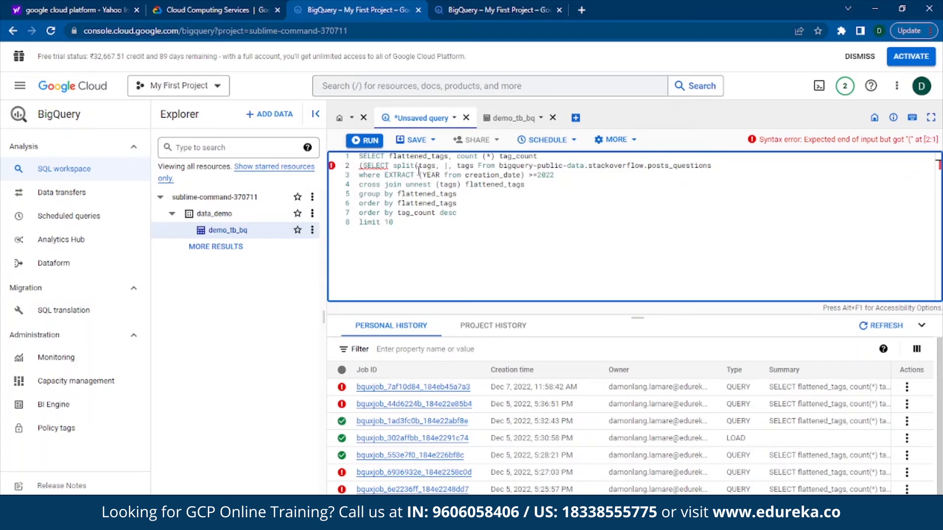
left_click(452, 167)
key("BackSpace")
type("')")
left_click(443, 167)
key("BackSpace")
type("'")
left_click(363, 166)
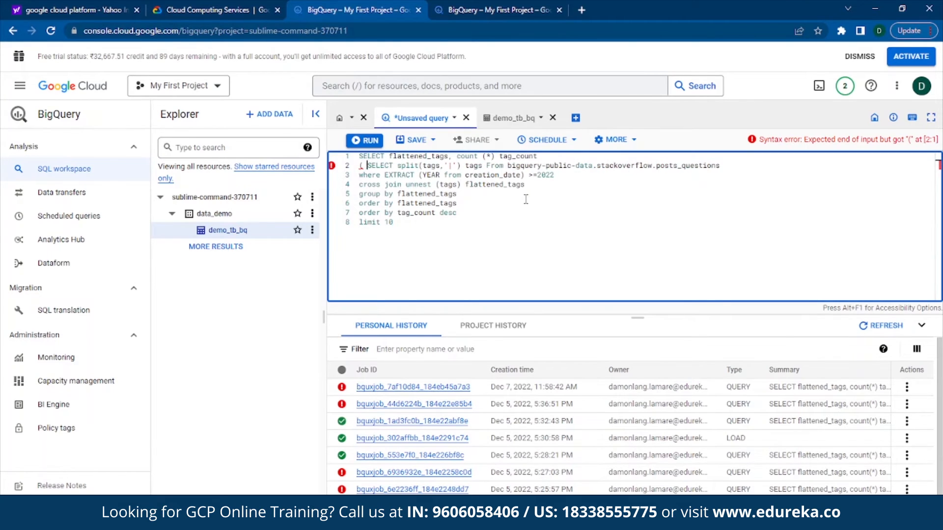
key("BackSpace")
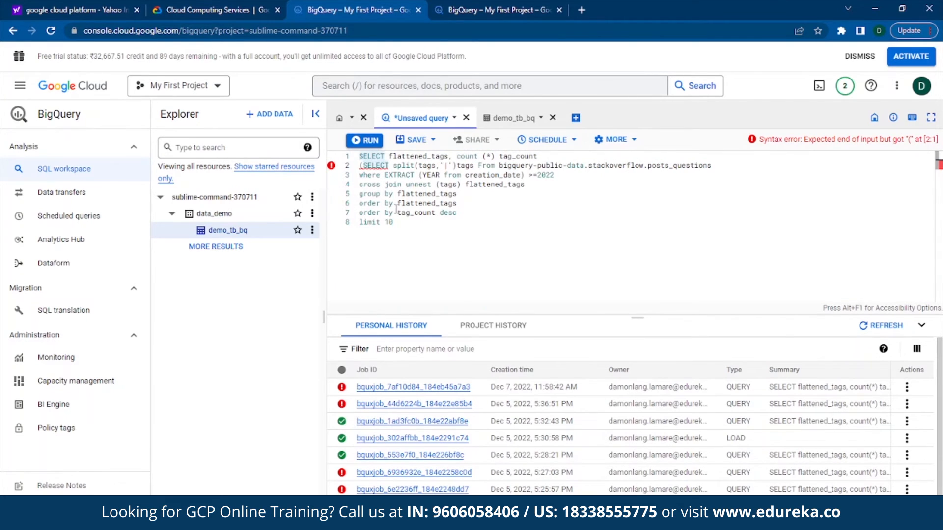
Try running the query with the table name bigquery-public-data.stackoverflow.posts_questions enclosed in single quotes
left_click(499, 166)
type("'")
left_click(715, 166)
type("'")
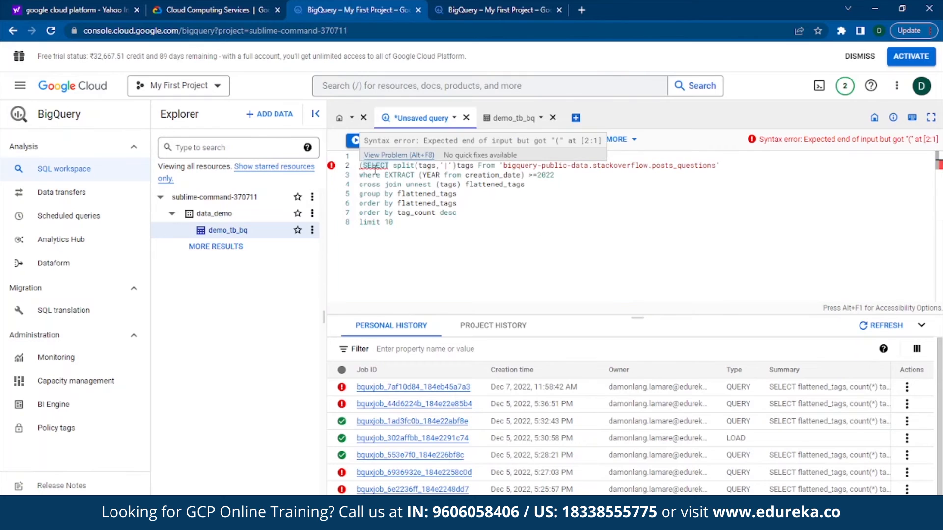
left_click(363, 166)
key("BackSpace")
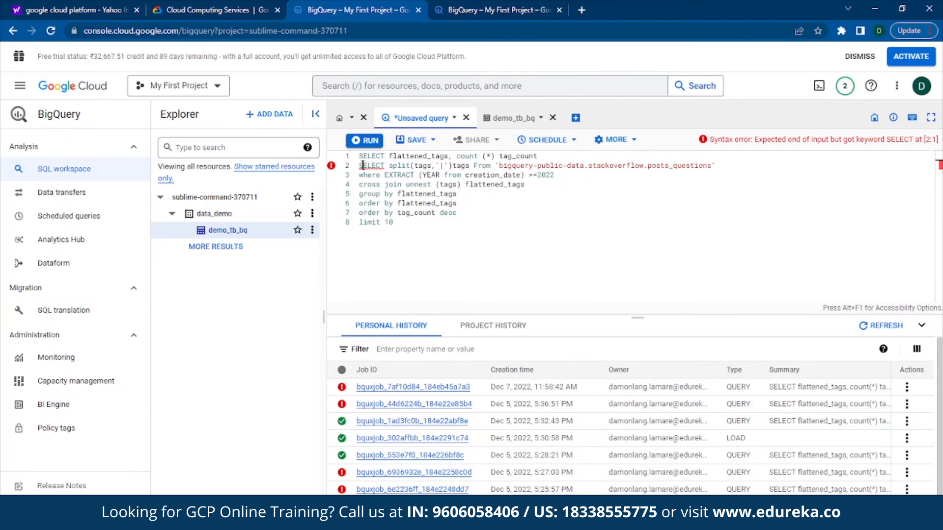
type("(")
left_click(365, 140)
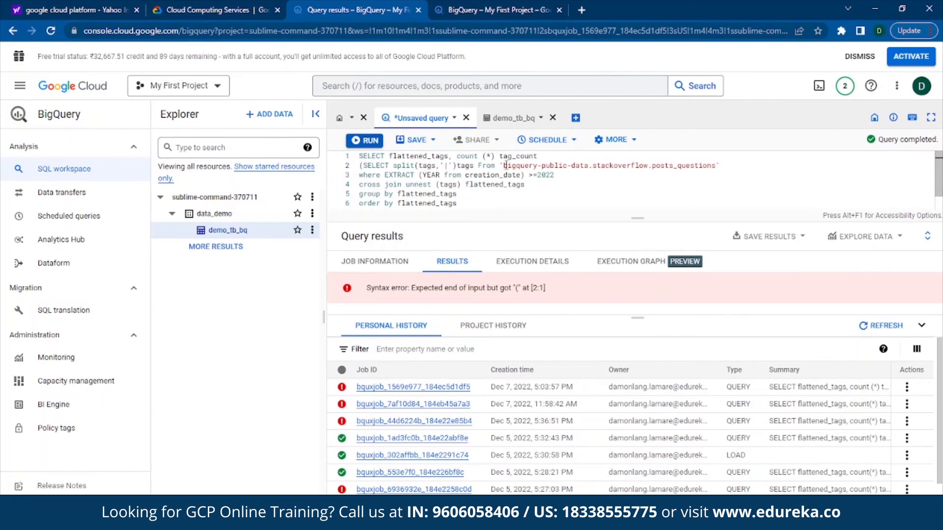
Remove the single quotes around the table name bigquery-public-data.stackoverflow.posts_questions
left_click(506, 166)
key("BackSpace")
key("End")
key("BackSpace")
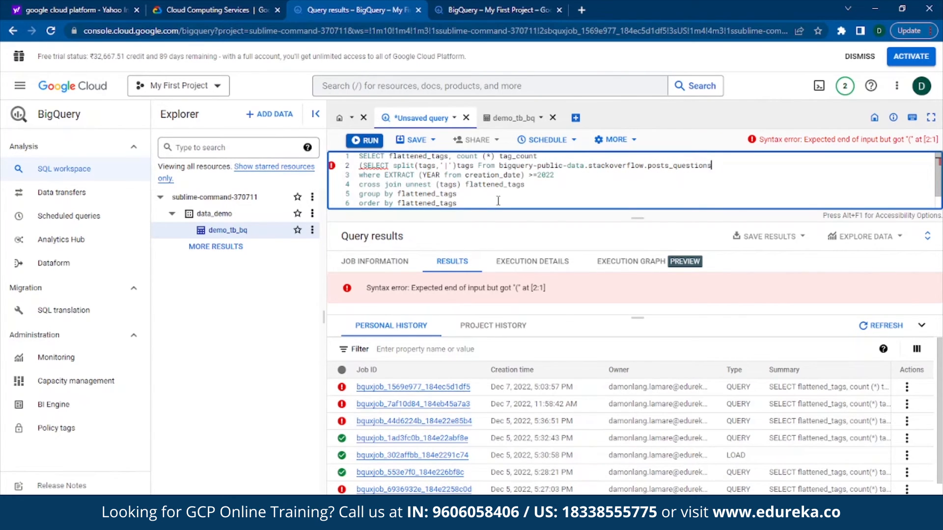
Add "from" at the end of the query's first line and remove the space between "unnest" and "(tags)"
left_click(559, 156)
type("from")
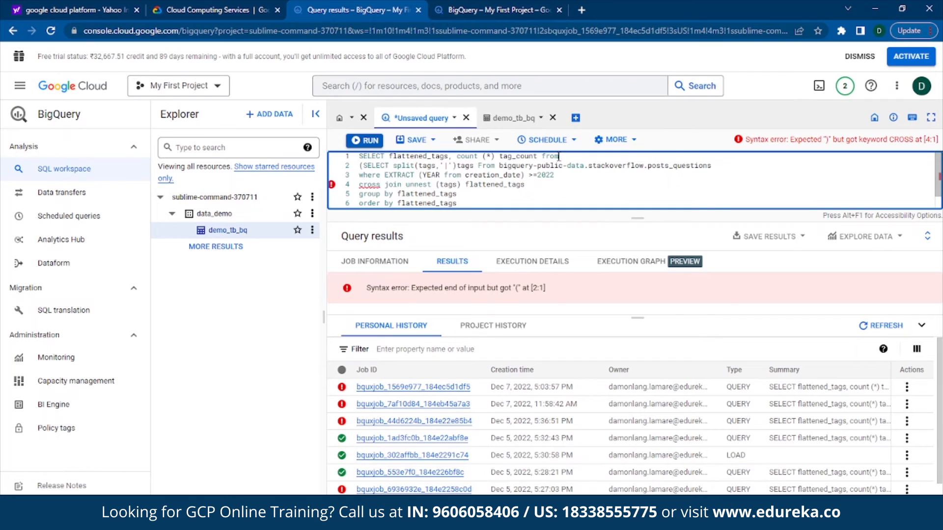
left_click(453, 194)
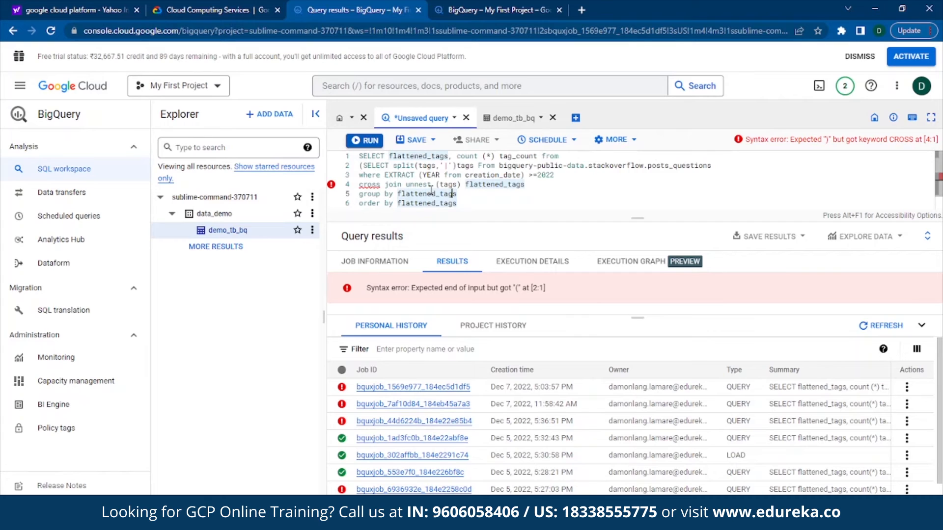
left_click(436, 185)
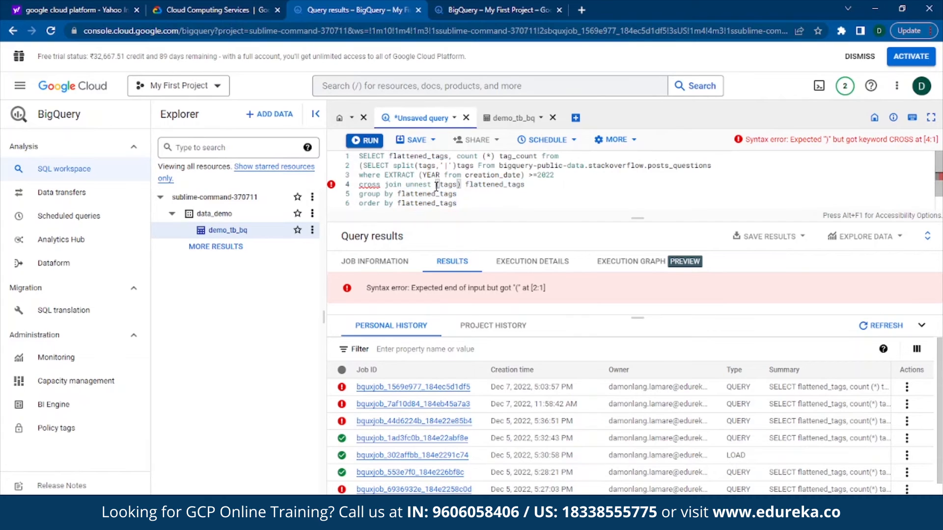
key("BackSpace")
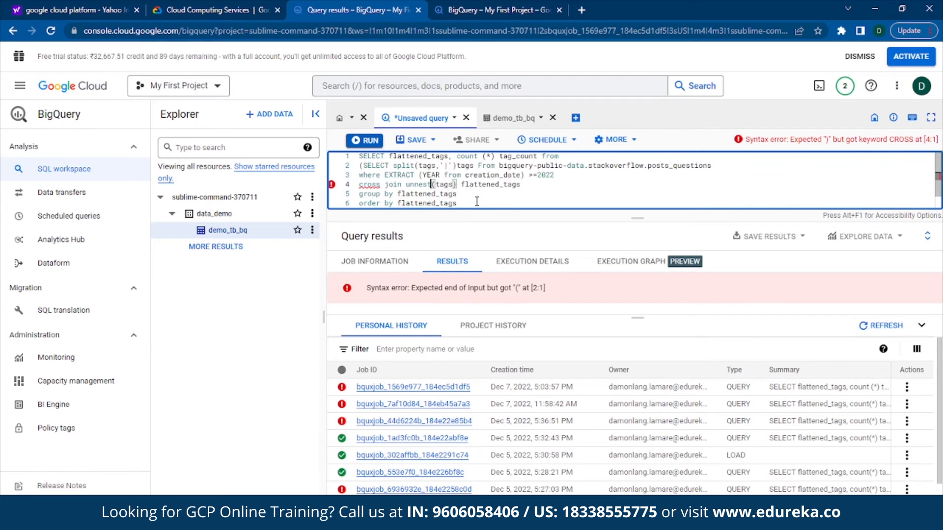
Close the subquery with a parenthesis after 2022 and delete the line "order by flattened_tags"
left_click(477, 201)
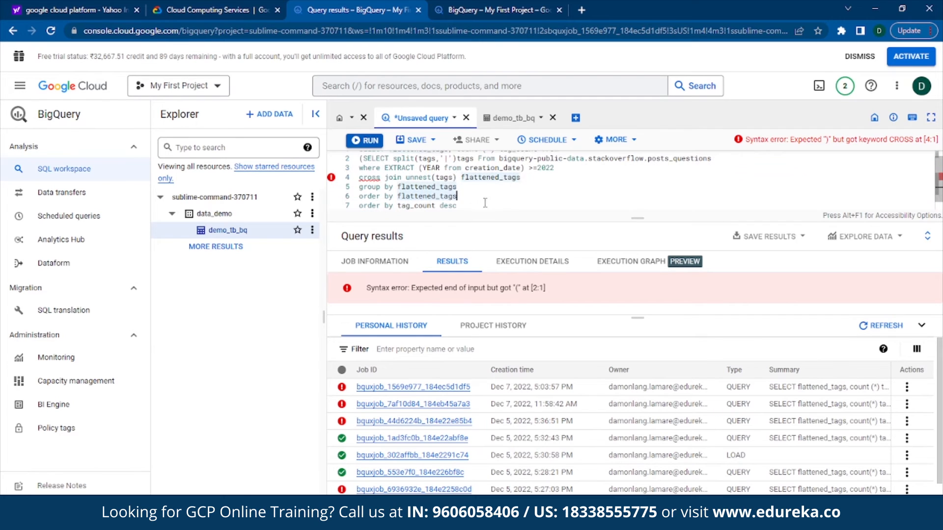
left_click(382, 177)
type("join")
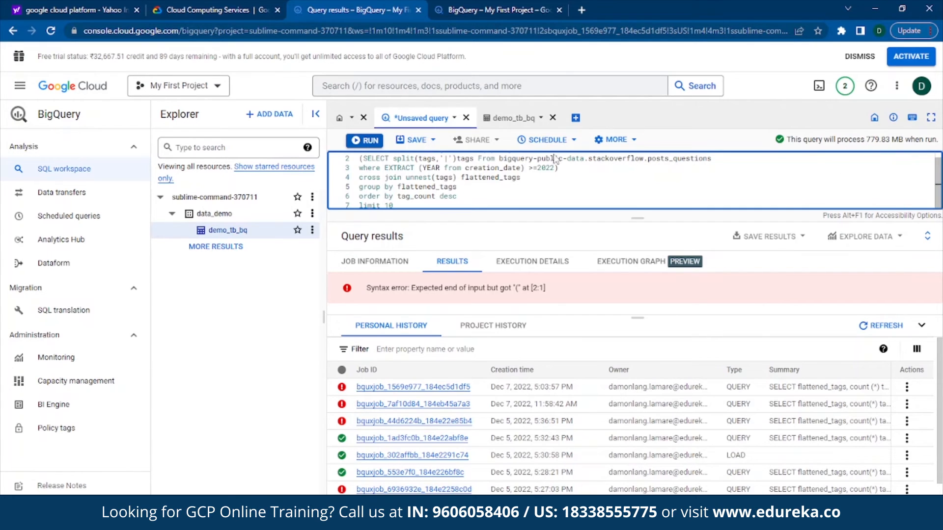
Run the corrected query and look through the returned tag counts
left_click(369, 141)
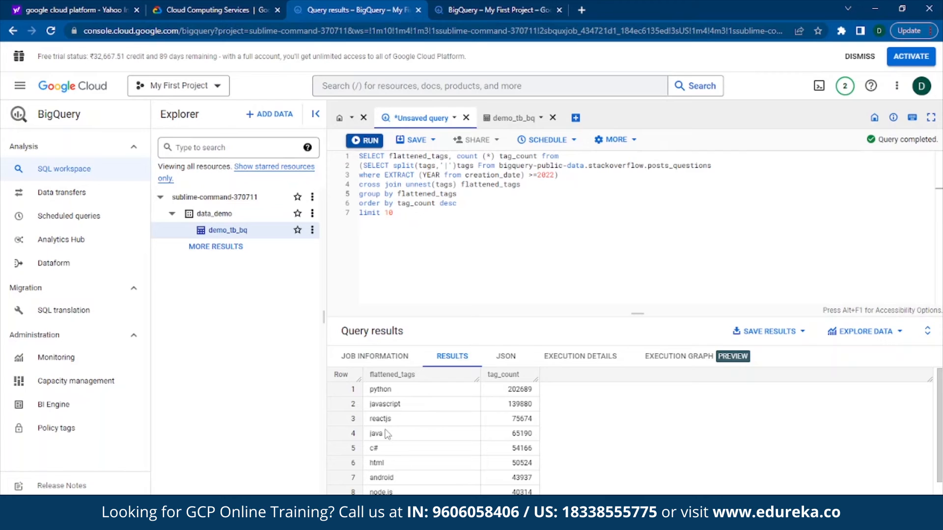
scroll(501, 451, "down", 1)
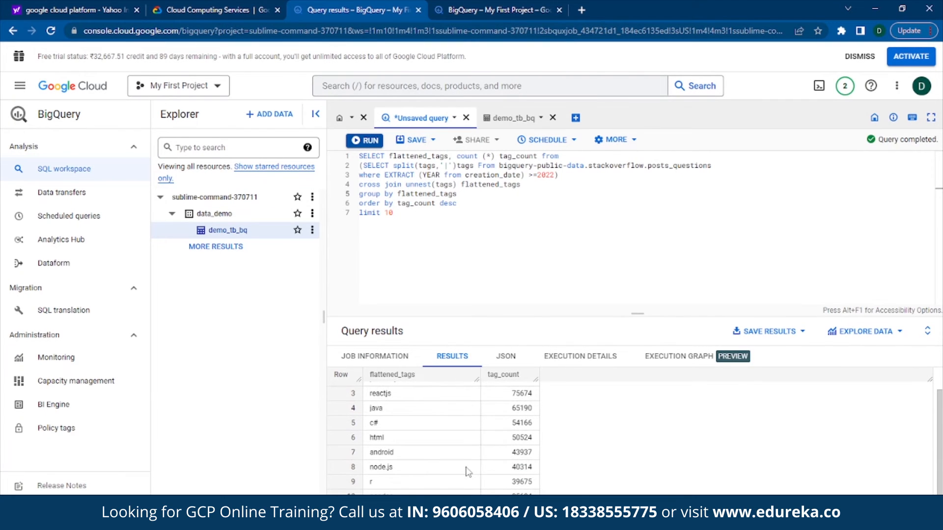
scroll(467, 471, "up", 1)
scroll(466, 471, "down", 1)
scroll(467, 470, "up", 1)
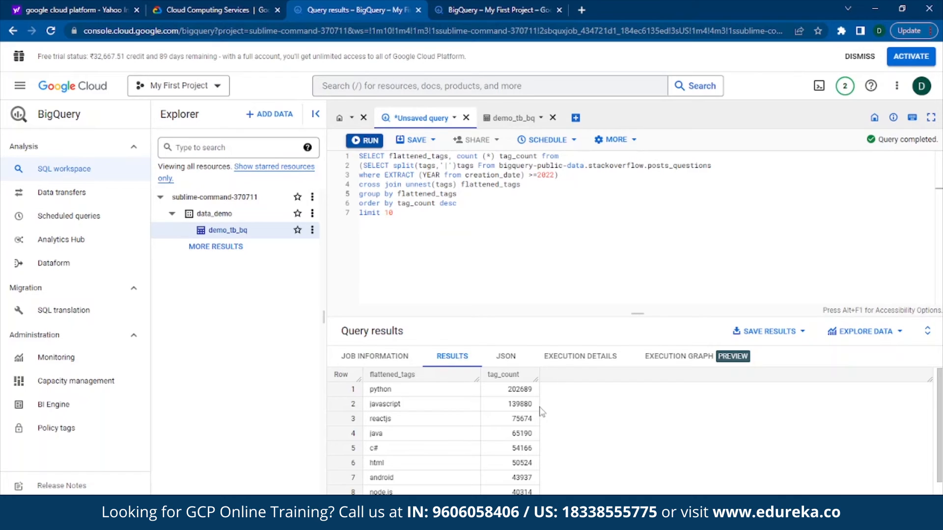
Look through the query results in JSON form and return to the results table
left_click(496, 358)
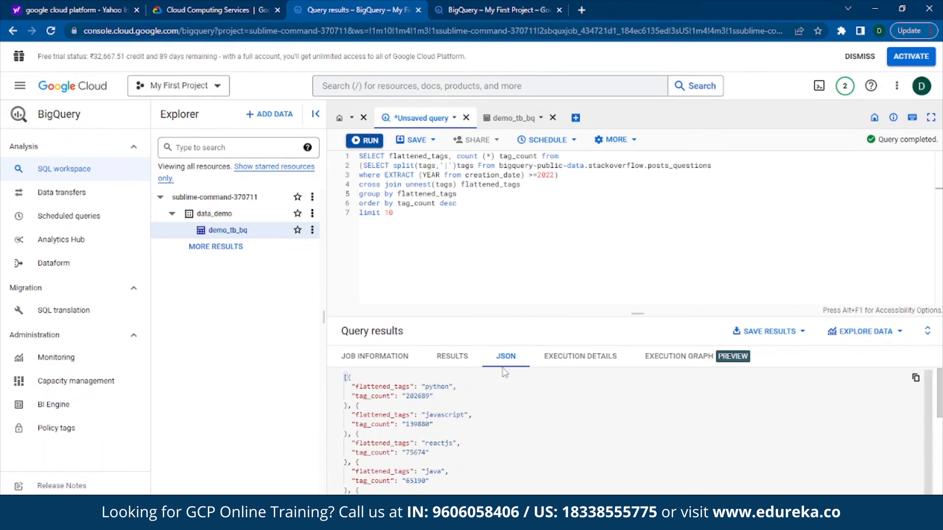
scroll(510, 405, "down", 5)
left_click(445, 360)
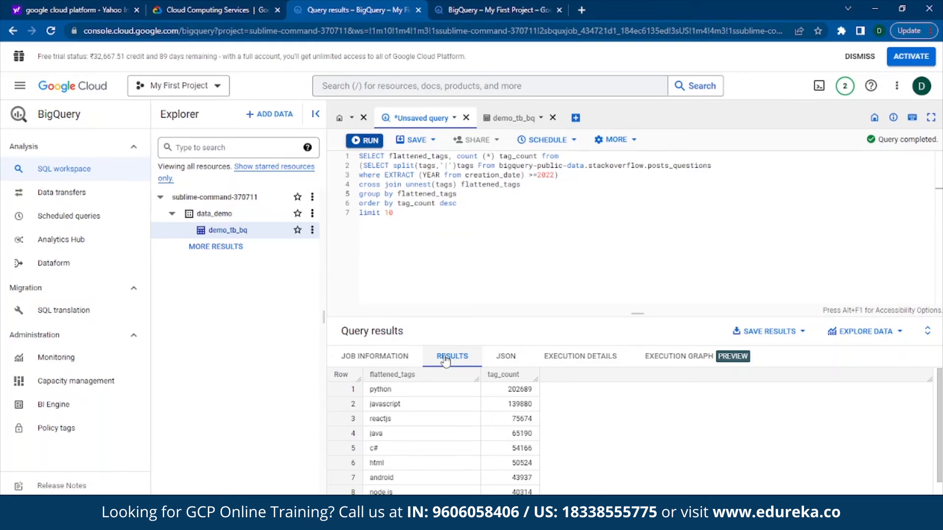
Save the finished query to the project's saved queries
left_click(412, 143)
left_click(425, 165)
left_click(548, 320)
left_click(457, 361)
left_click(626, 372)
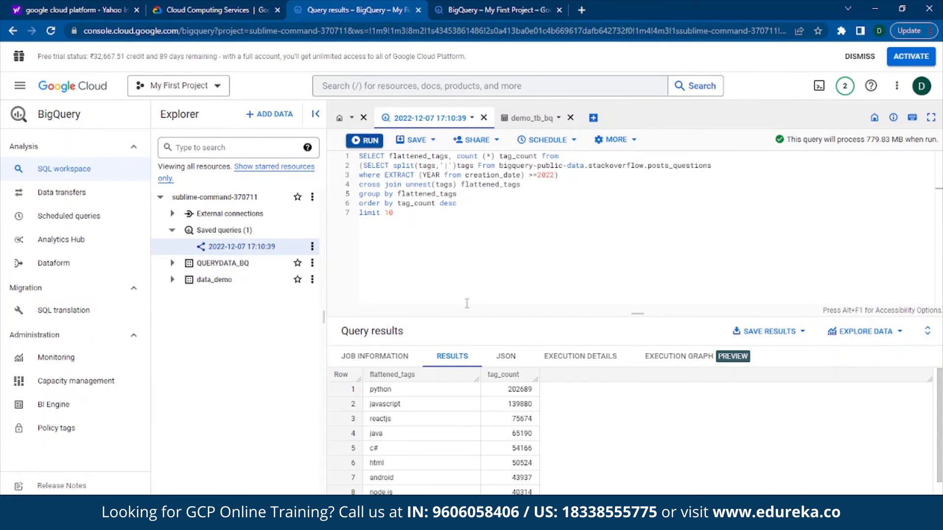
Examine the full JSON output of the saved query from the first tag to the last
left_click(504, 358)
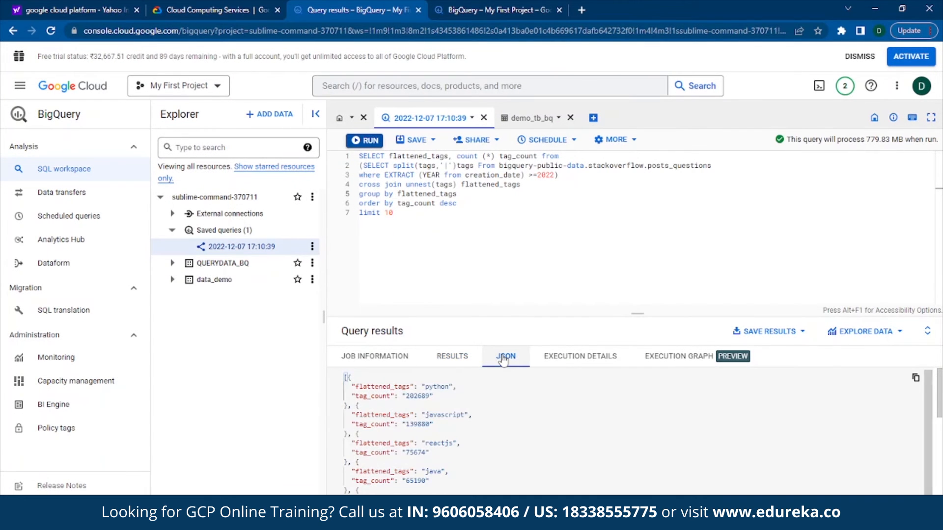
scroll(435, 401, "down", 1)
scroll(435, 401, "up", 1)
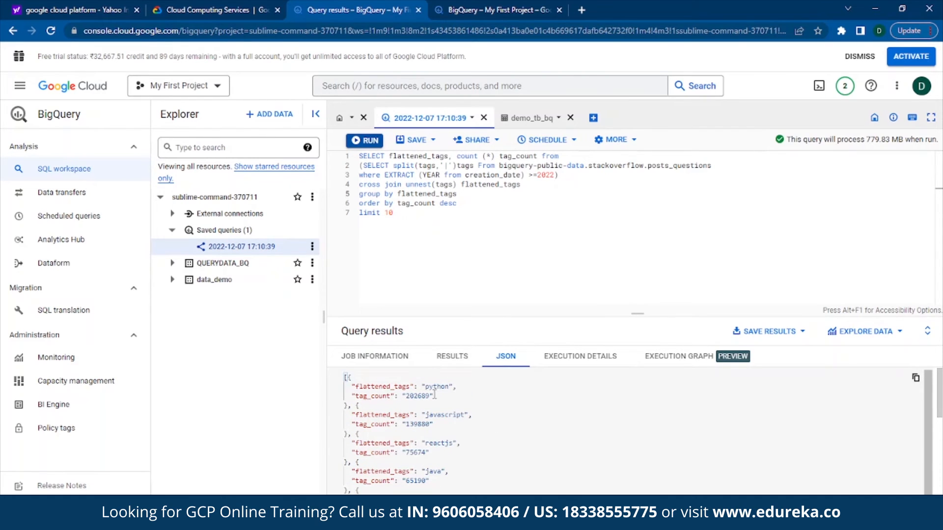
scroll(449, 411, "down", 8)
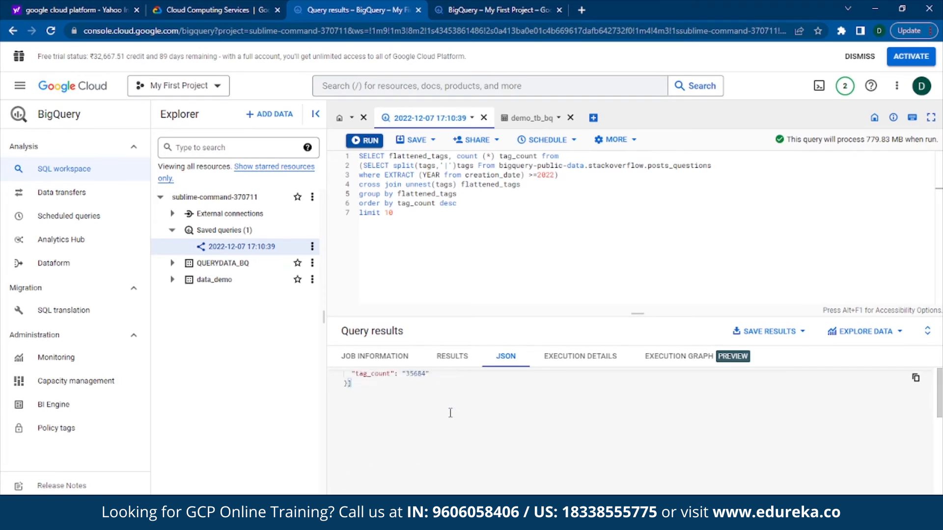
scroll(451, 412, "up", 3)
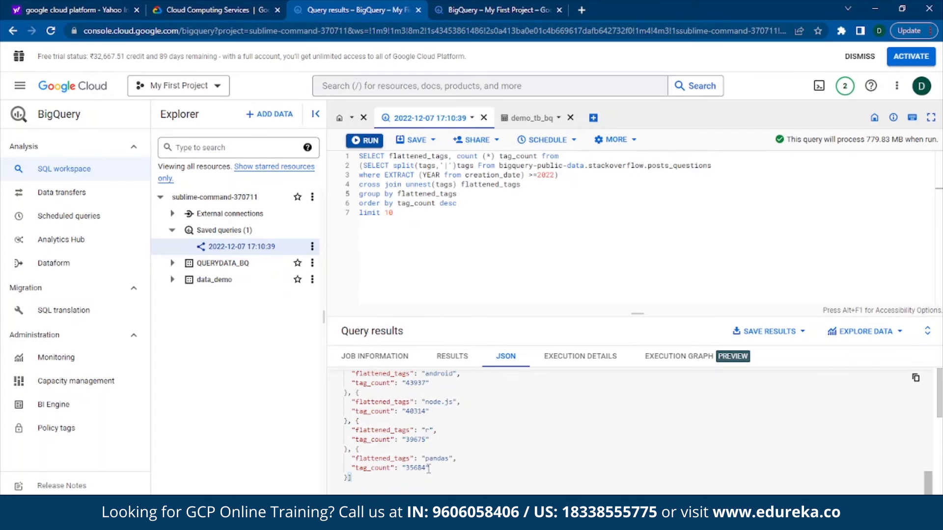
scroll(578, 421, "up", 5)
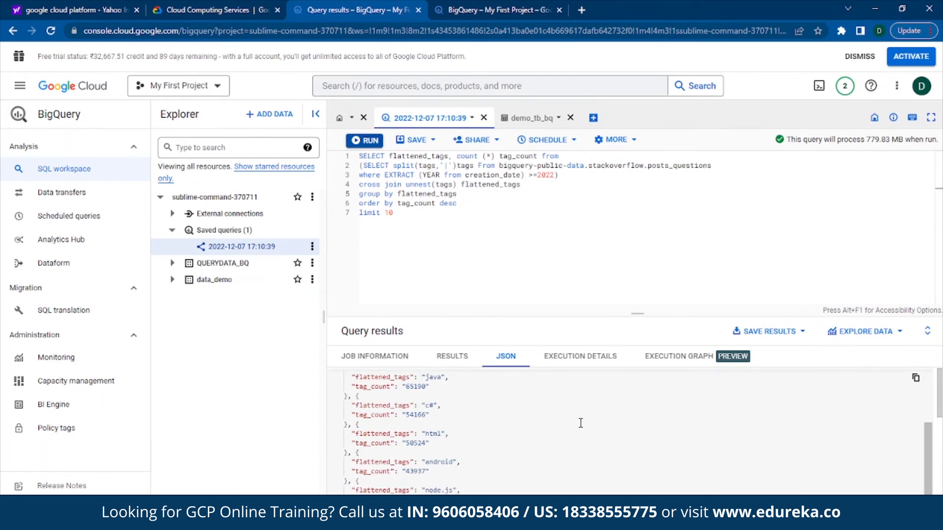
Review the query's execution details, including elapsed time, slot time, bytes shuffled and the timing of each stage
left_click(581, 366)
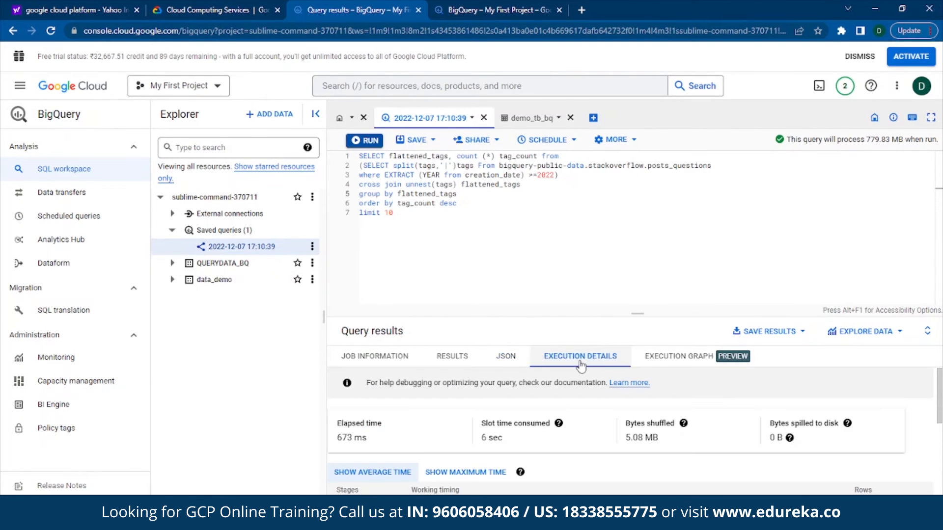
scroll(580, 393, "down", 1)
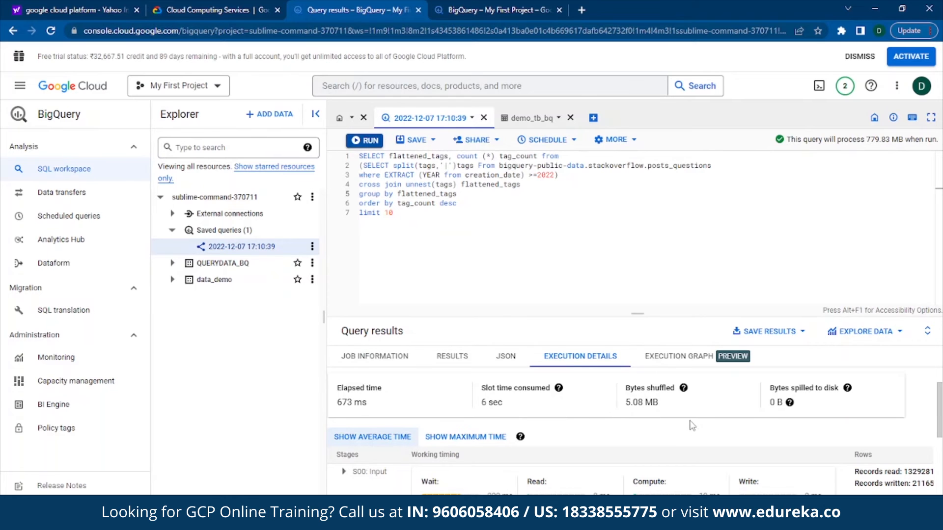
scroll(693, 425, "down", 2)
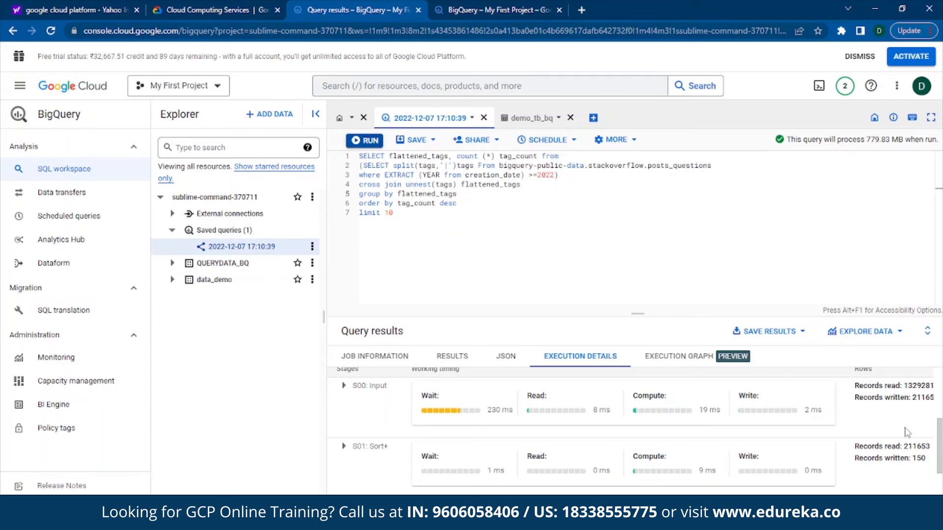
scroll(884, 431, "down", 2)
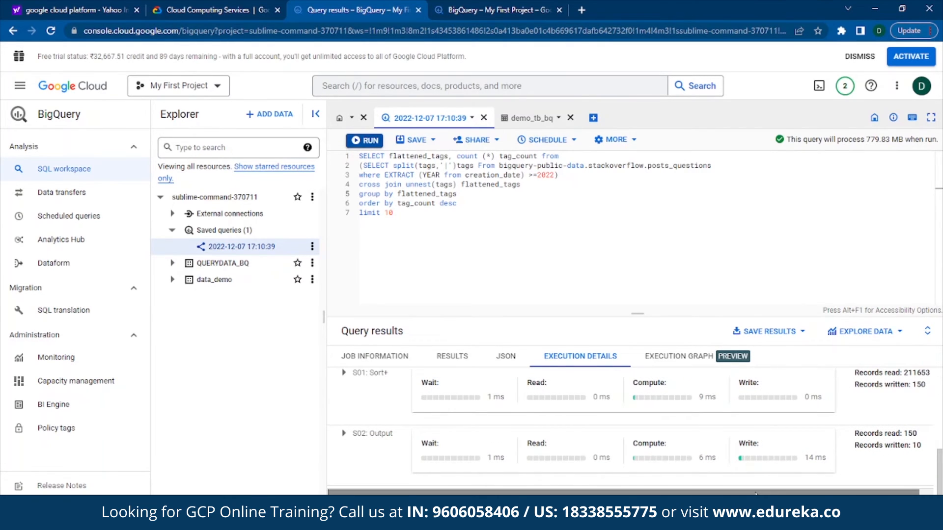
scroll(757, 486, "up", 5)
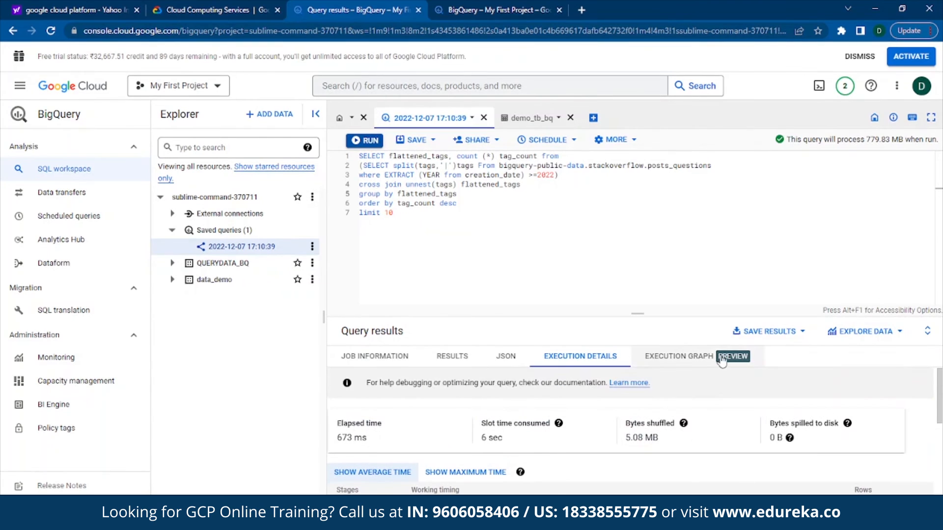
Examine the execution graph and the complete results table with the results area expanded, and restore the editor view
left_click(721, 361)
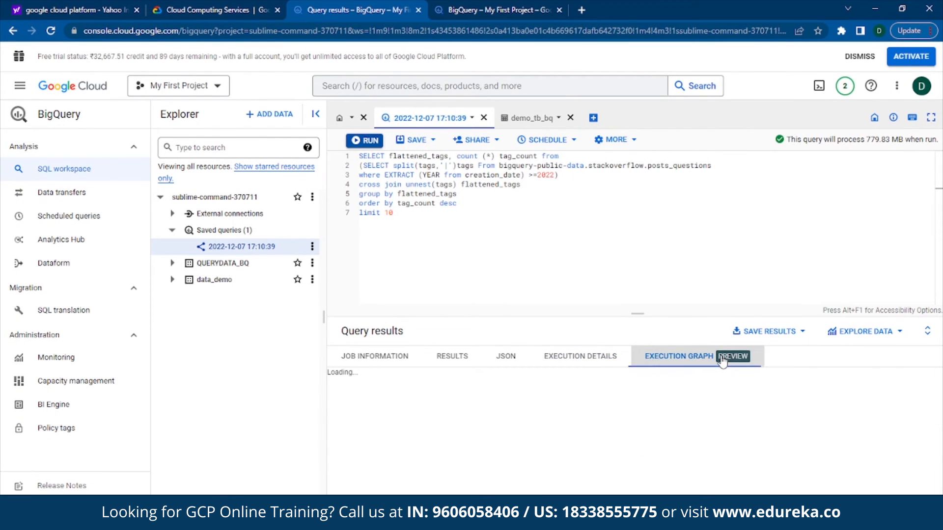
key("ctrl+minus")
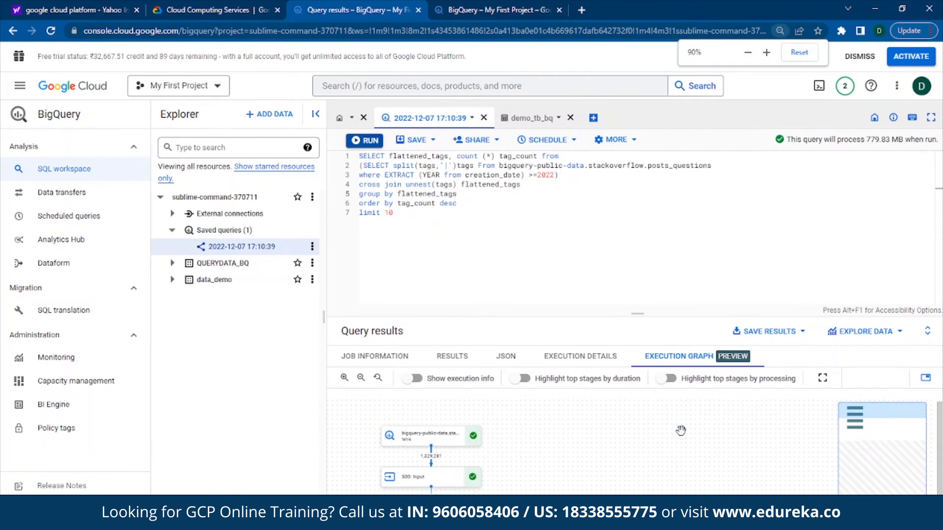
key("ctrl+minus")
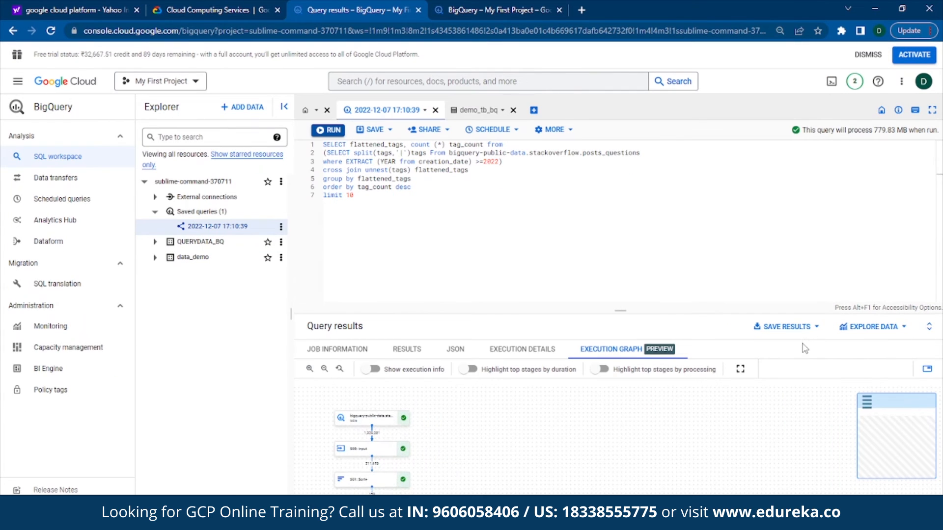
left_click(929, 327)
key("ctrl+plus")
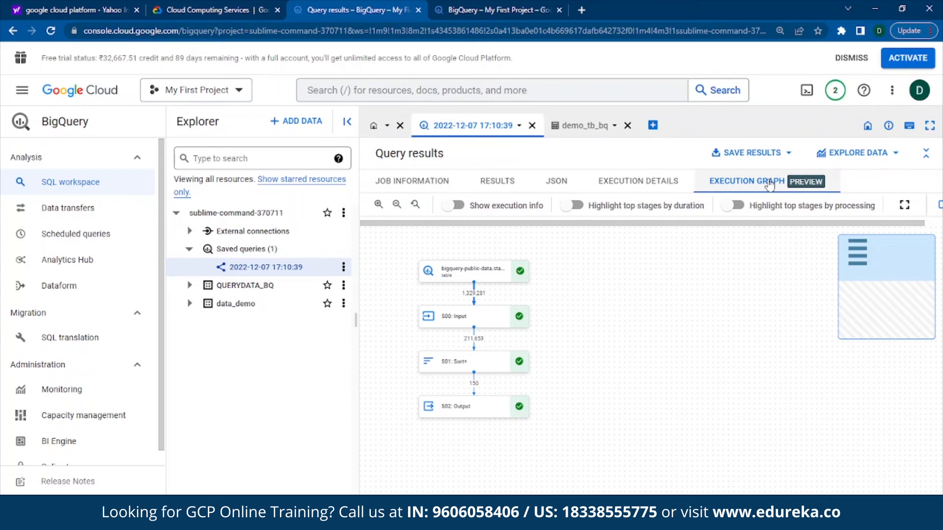
left_click(512, 187)
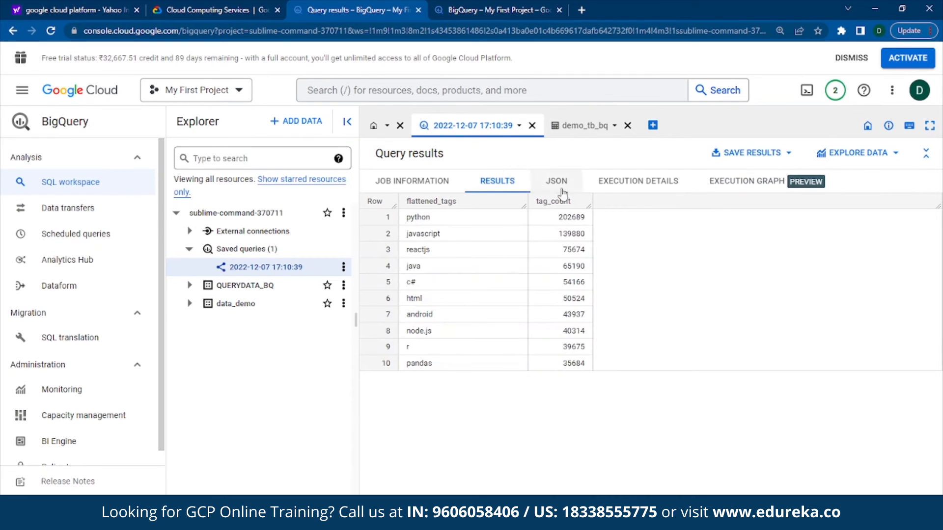
left_click(925, 153)
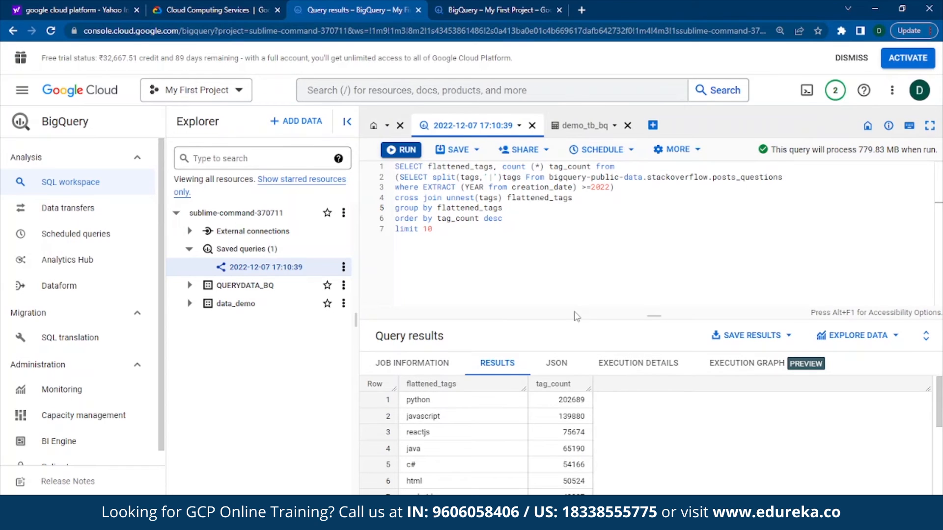
Show the sharing options available for the saved query
left_click(530, 156)
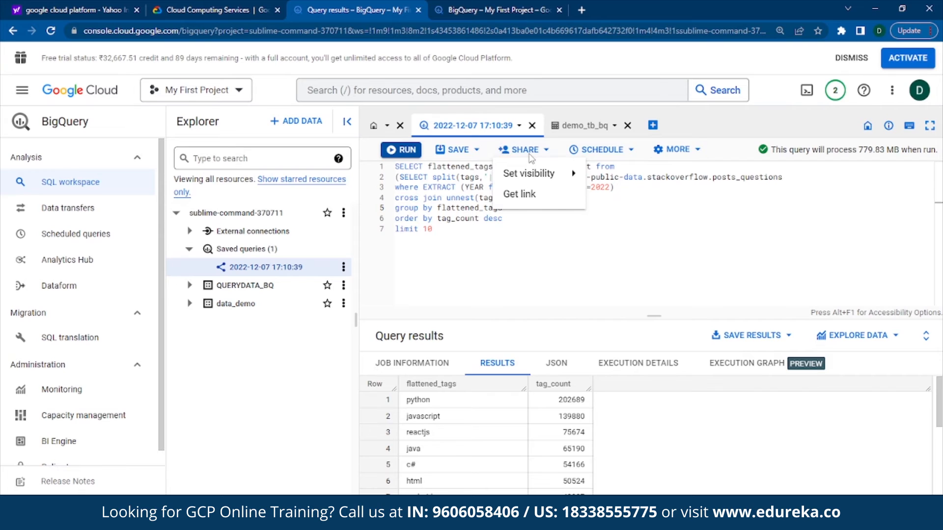
left_click(693, 157)
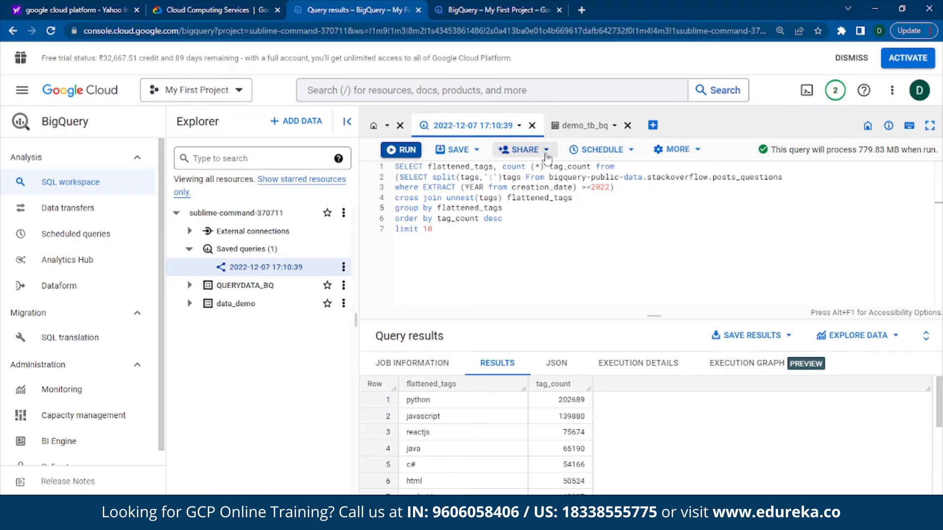
left_click(524, 150)
mouse_move(545, 184)
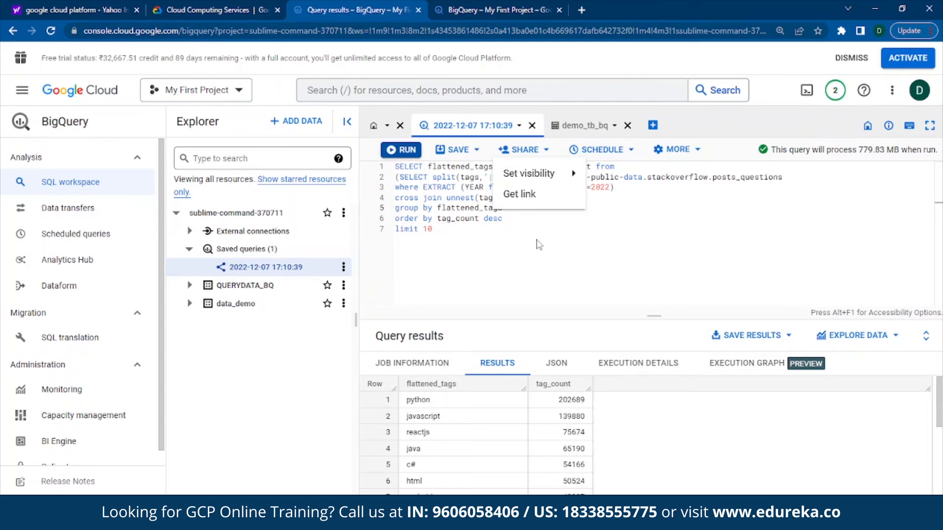
Show the options for exploring and saving the query results, and open the export to a BigQuery table
left_click(624, 252)
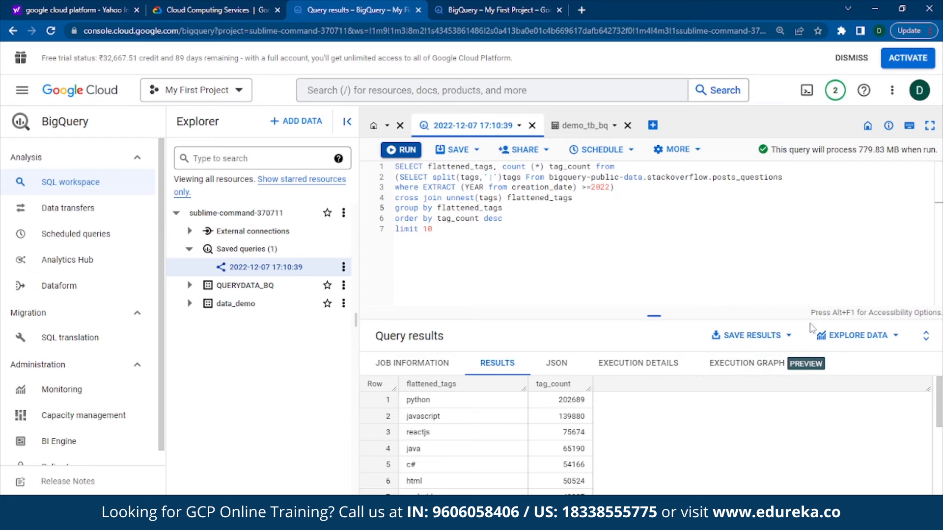
left_click(838, 338)
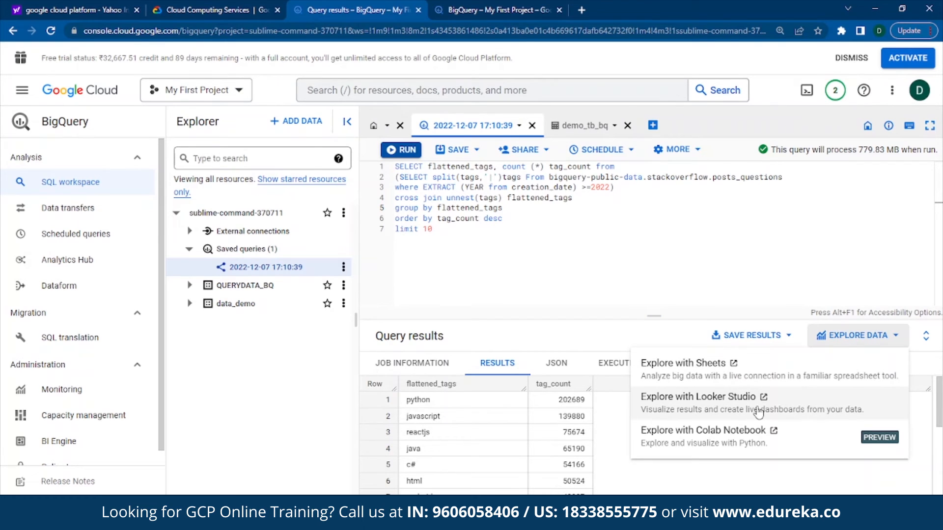
left_click(764, 339)
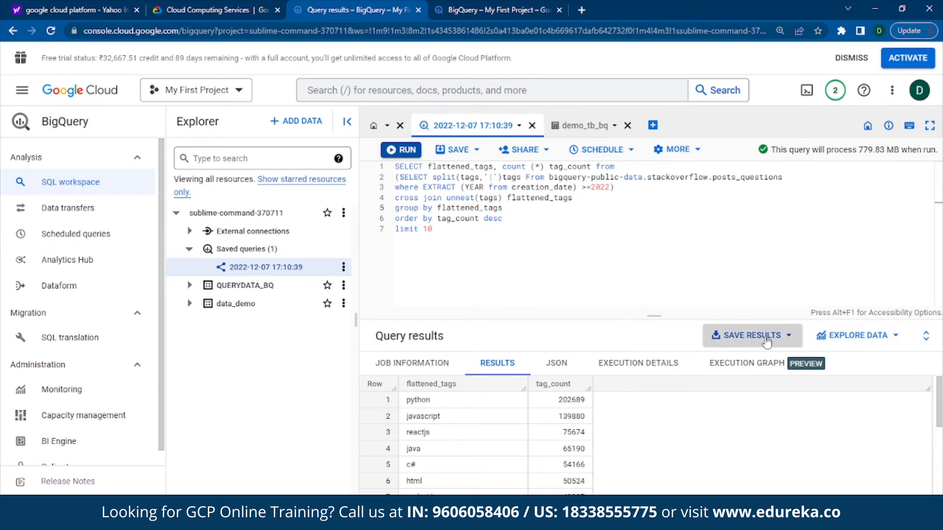
left_click(766, 339)
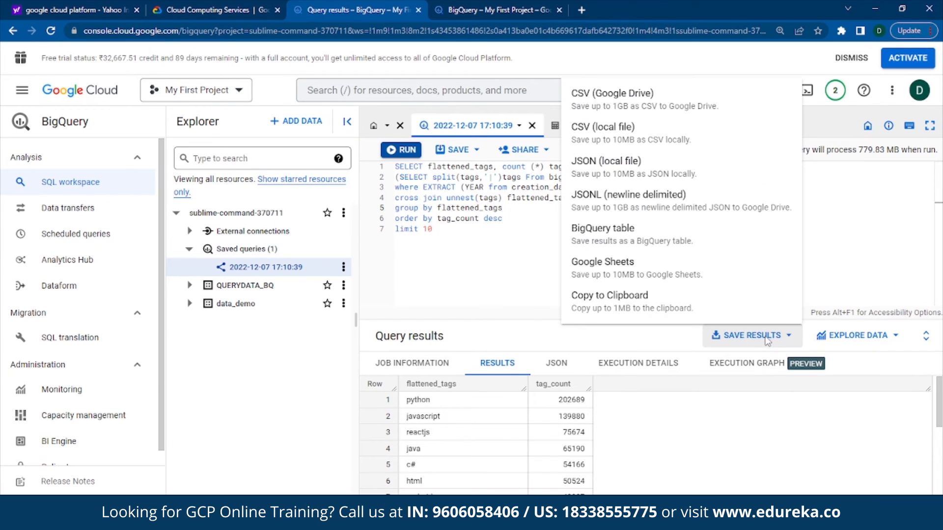
left_click(606, 227)
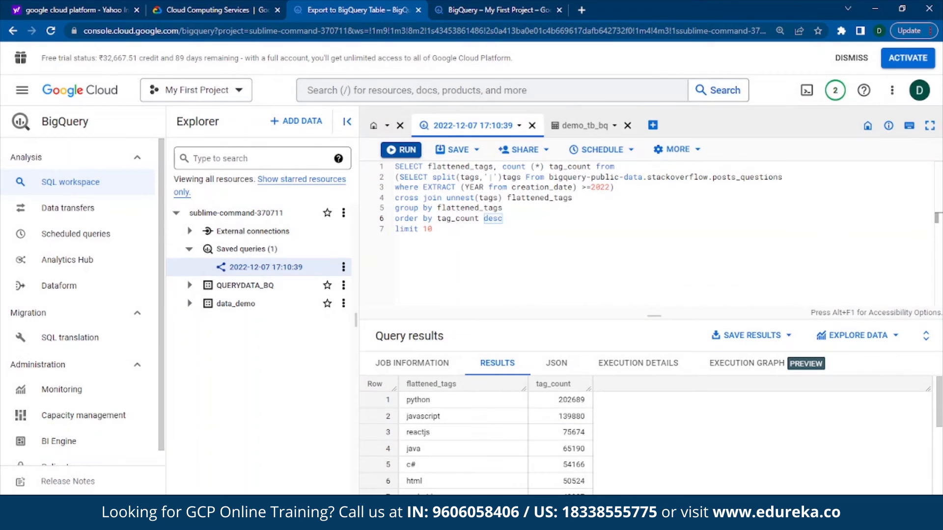
Show the scheduling options for the query and the additional formatting, settings and translation options
left_click(585, 151)
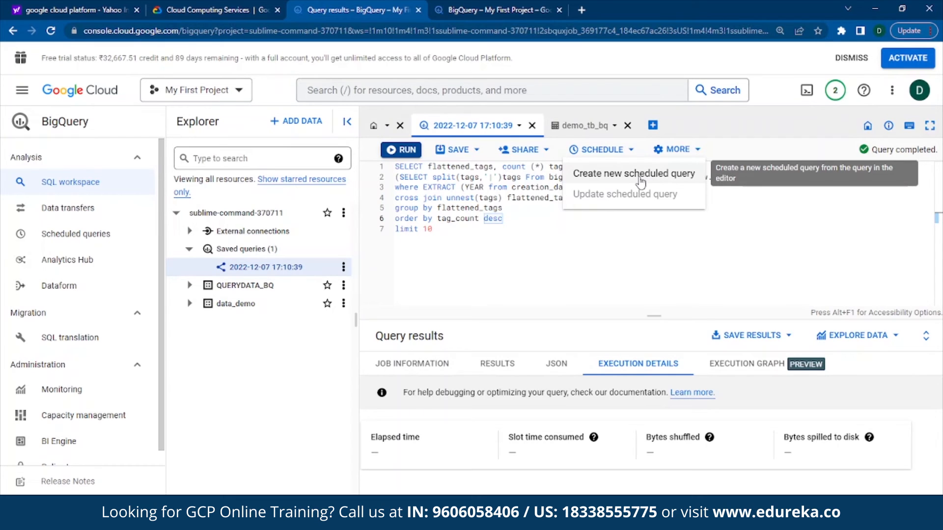
left_click(699, 150)
left_click(699, 151)
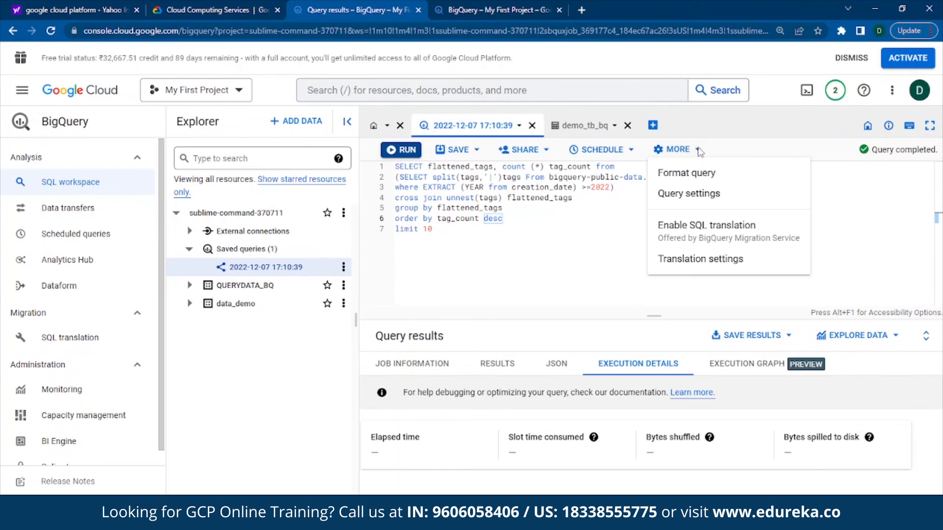
Examine the query settings for destination, resource management, cache, session and advanced options, and close them without applying changes
left_click(703, 196)
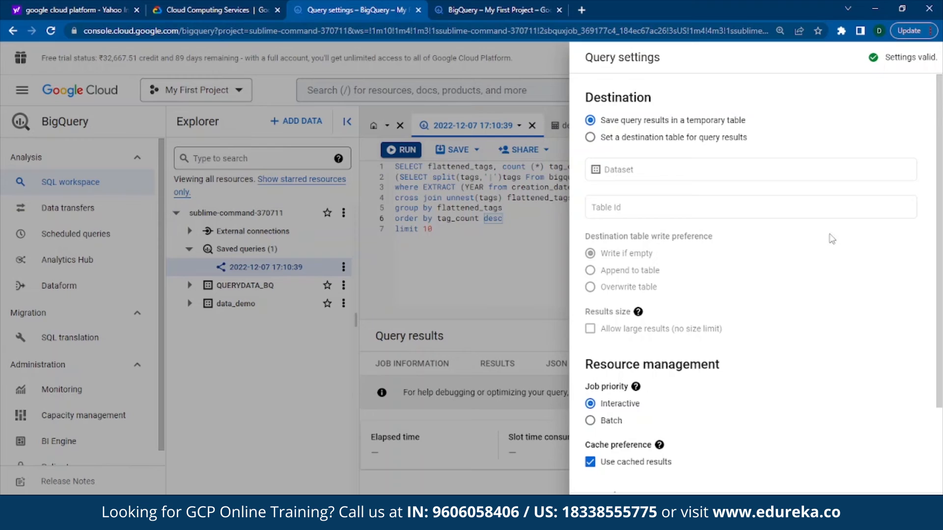
scroll(721, 376, "down", 2)
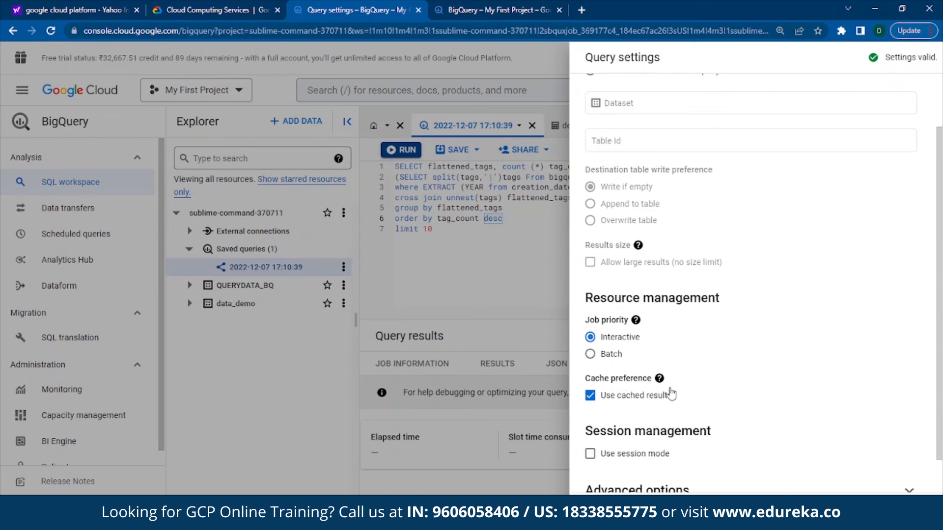
scroll(671, 393, "down", 1)
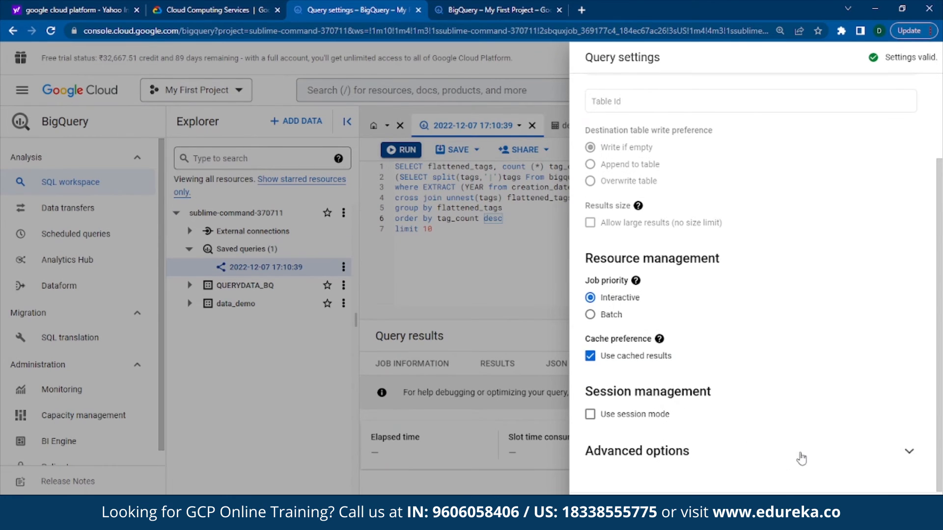
left_click(802, 458)
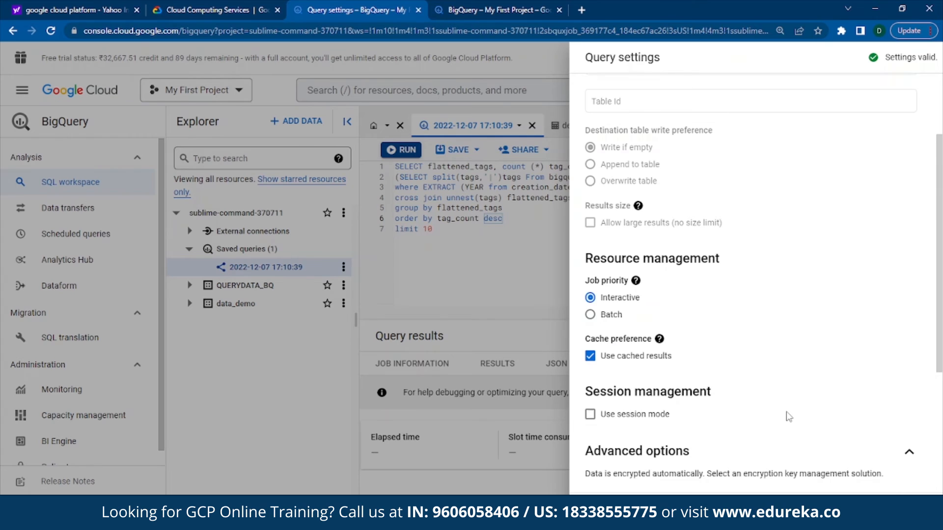
scroll(788, 415, "down", 2)
scroll(679, 435, "down", 3)
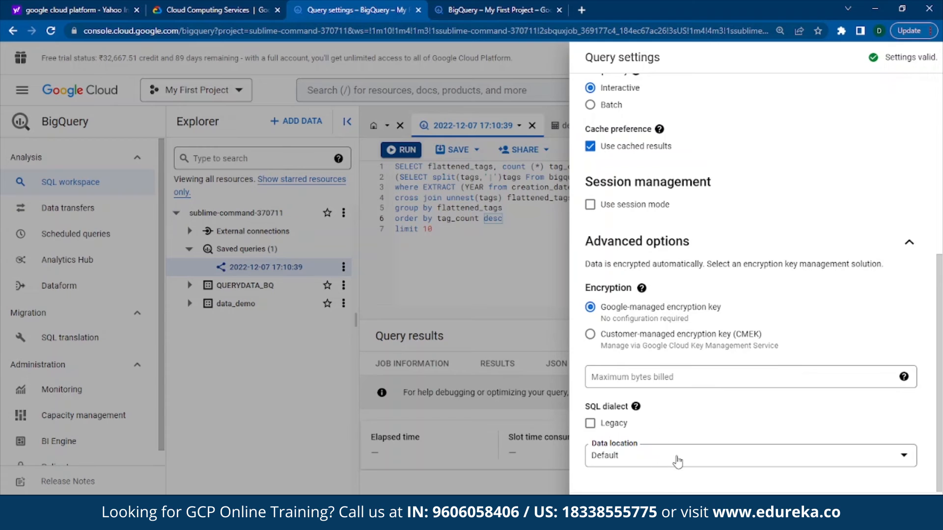
scroll(731, 411, "up", 4)
scroll(730, 412, "up", 2)
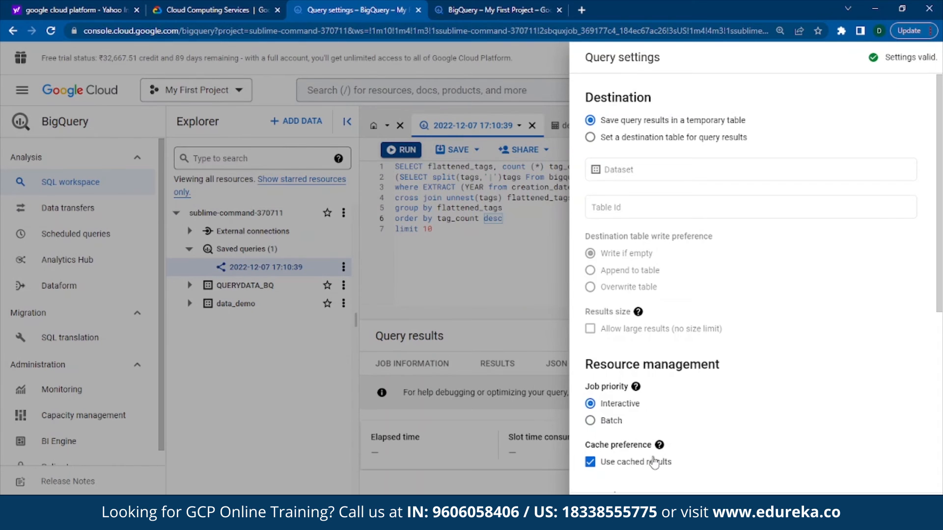
left_click(609, 509)
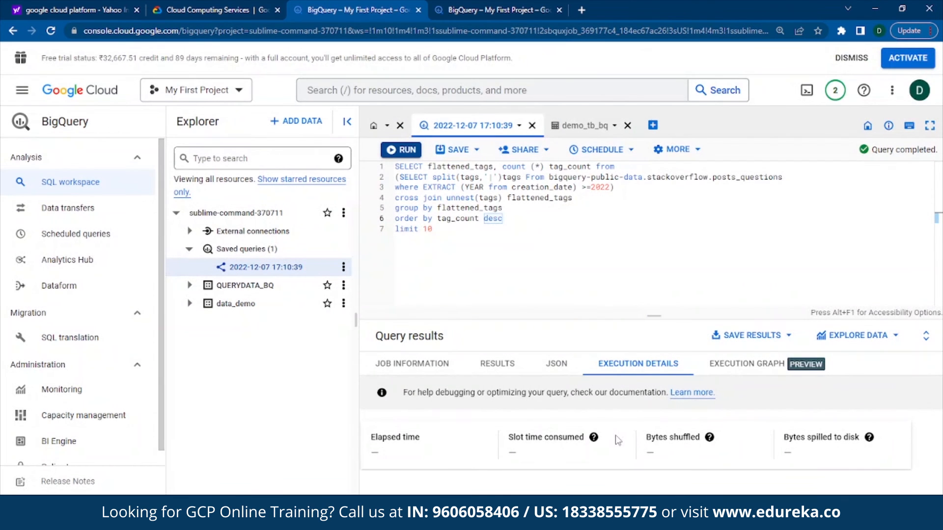